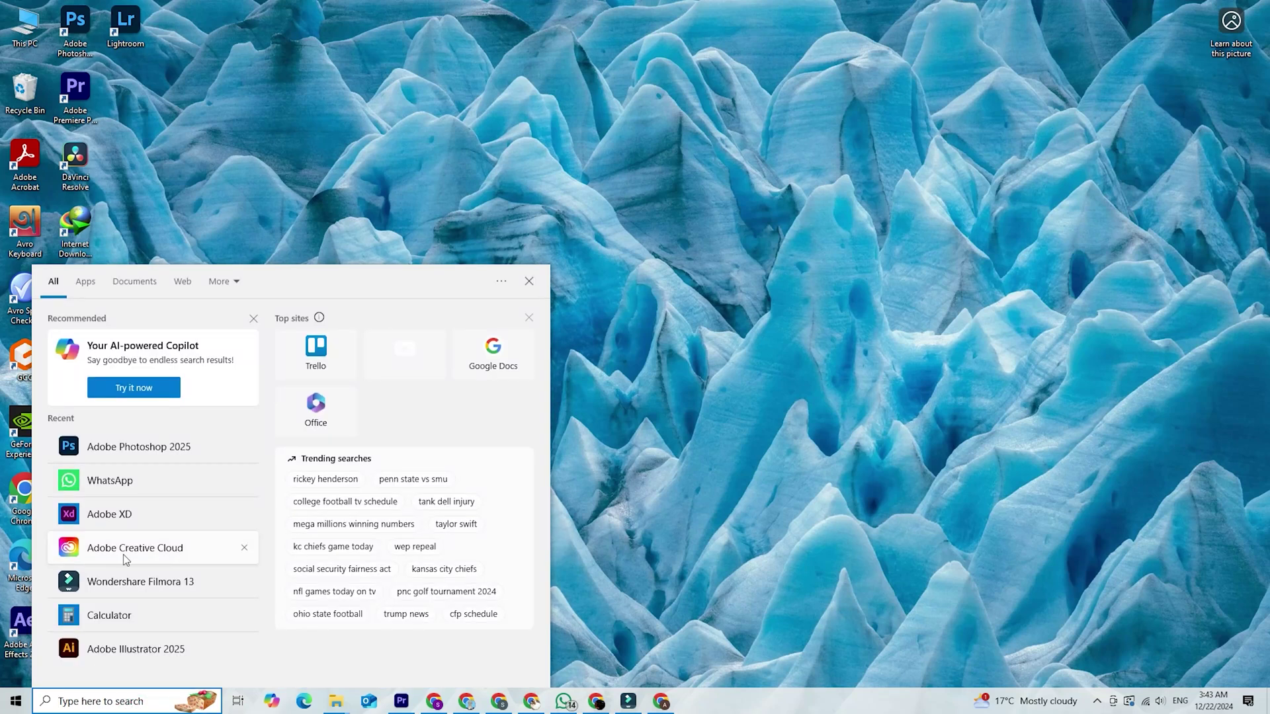
# Open Creative Cloud Desktop, search 'adobe fi' and launch Adobe Firefly
pyautogui.click(140, 554)
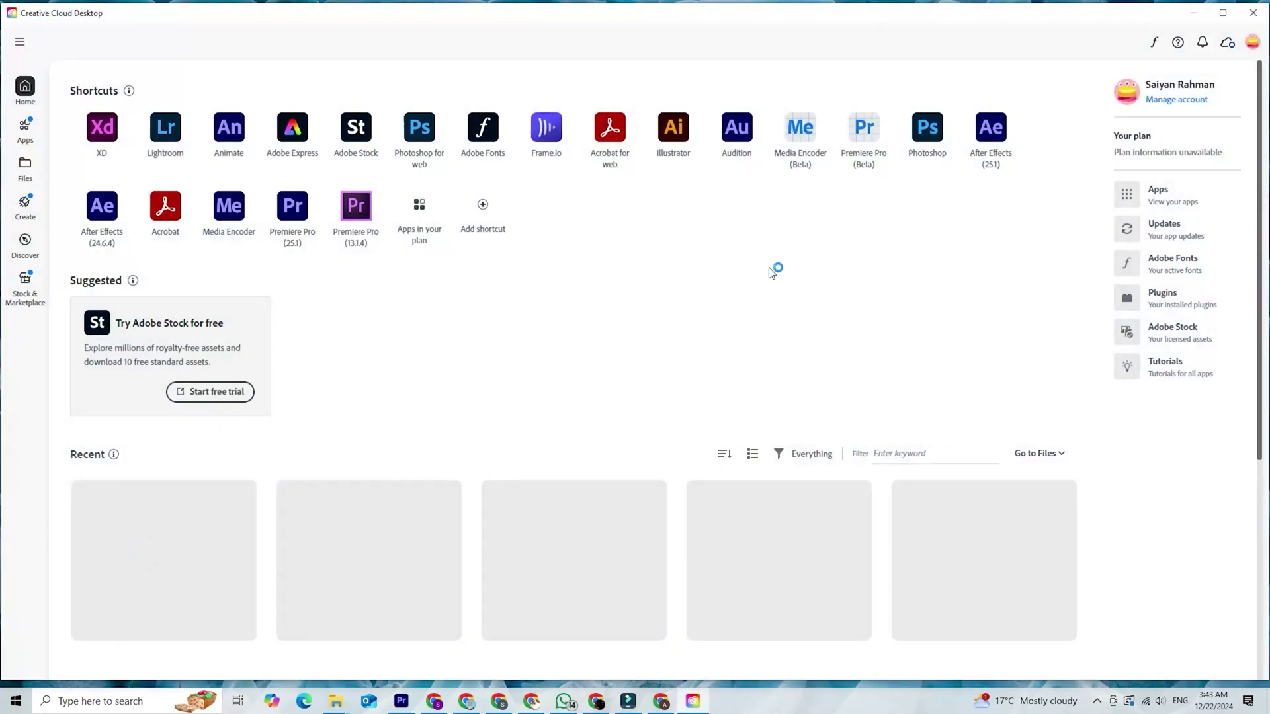
pyautogui.scroll(-5, 745, 310)
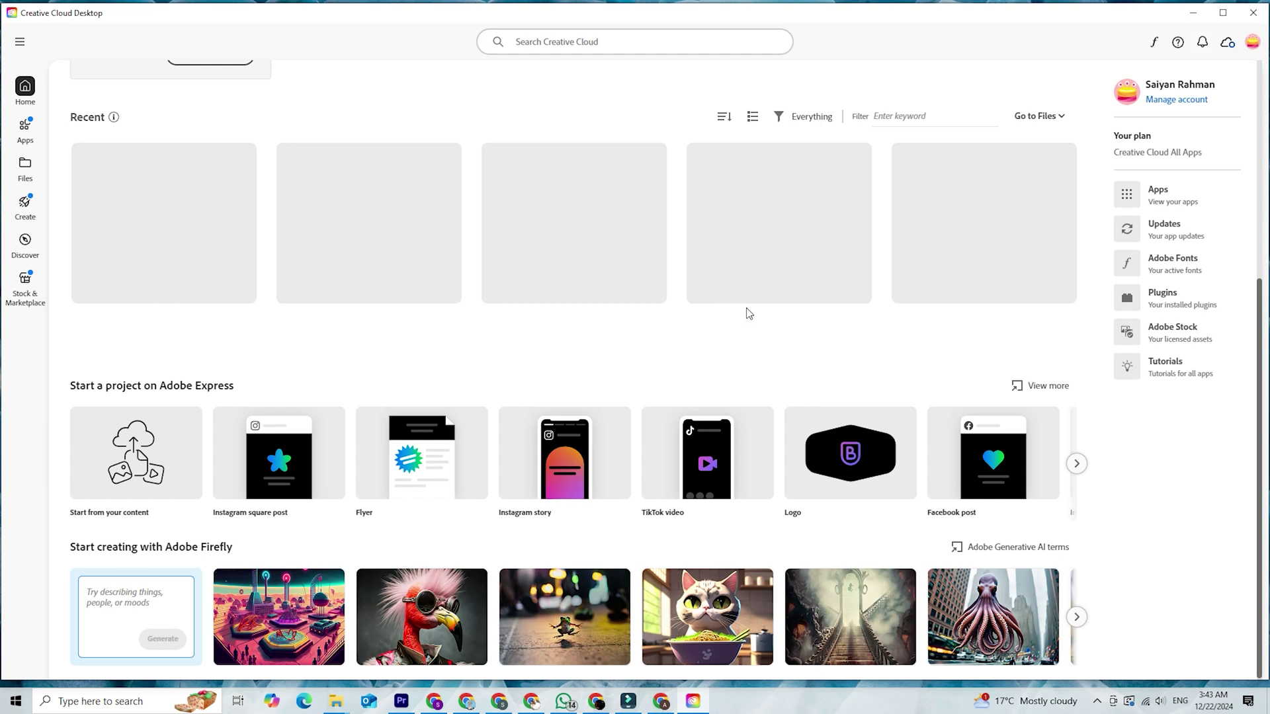
pyautogui.scroll(-2, 750, 312)
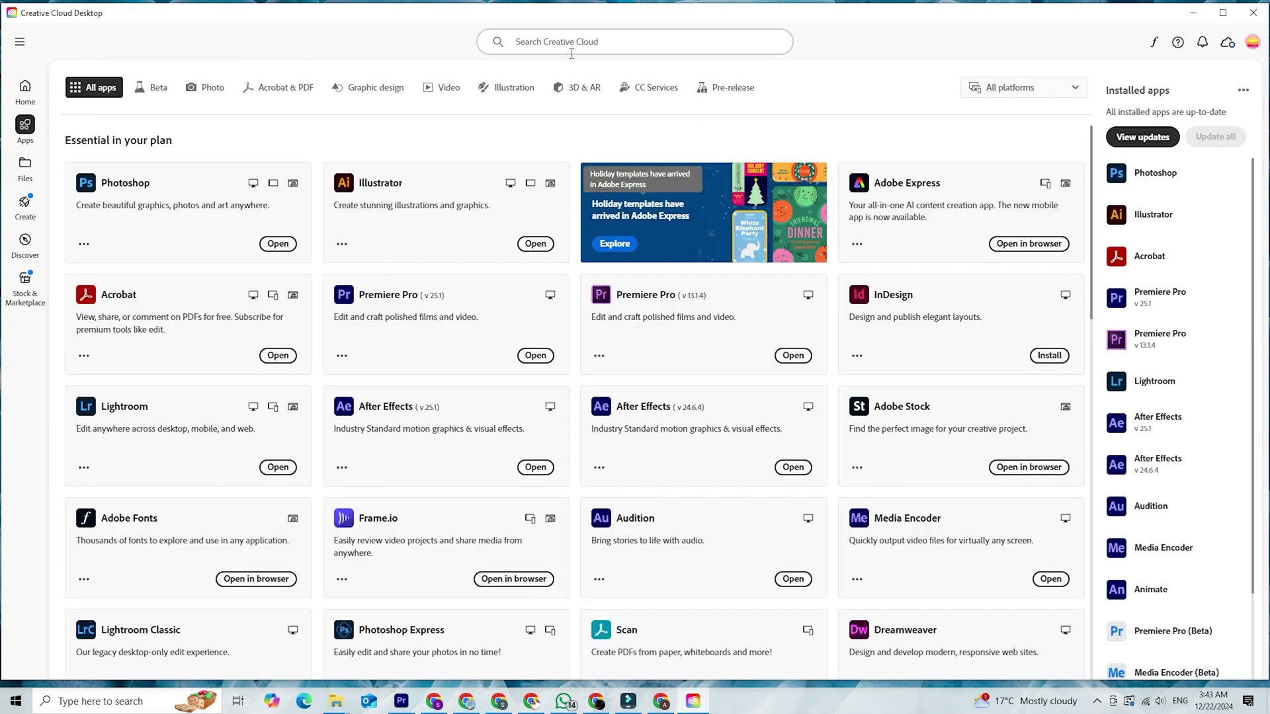
pyautogui.click(567, 46)
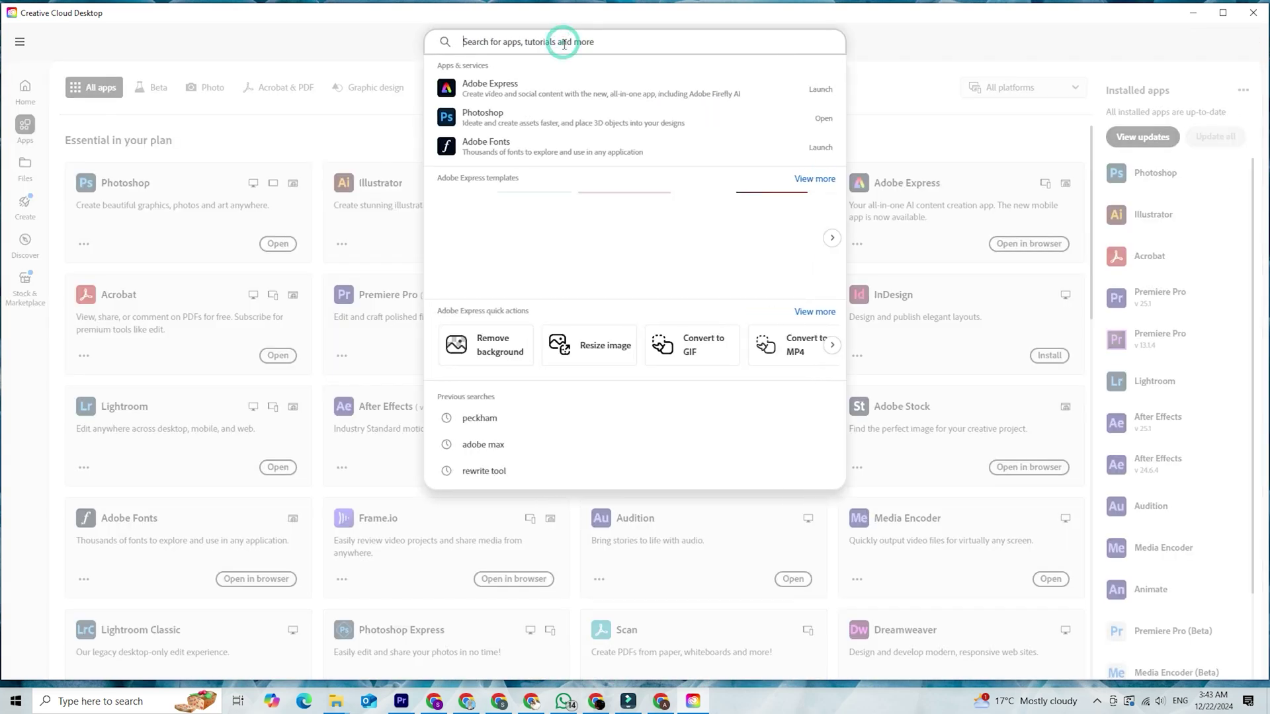
pyautogui.write('adobe')
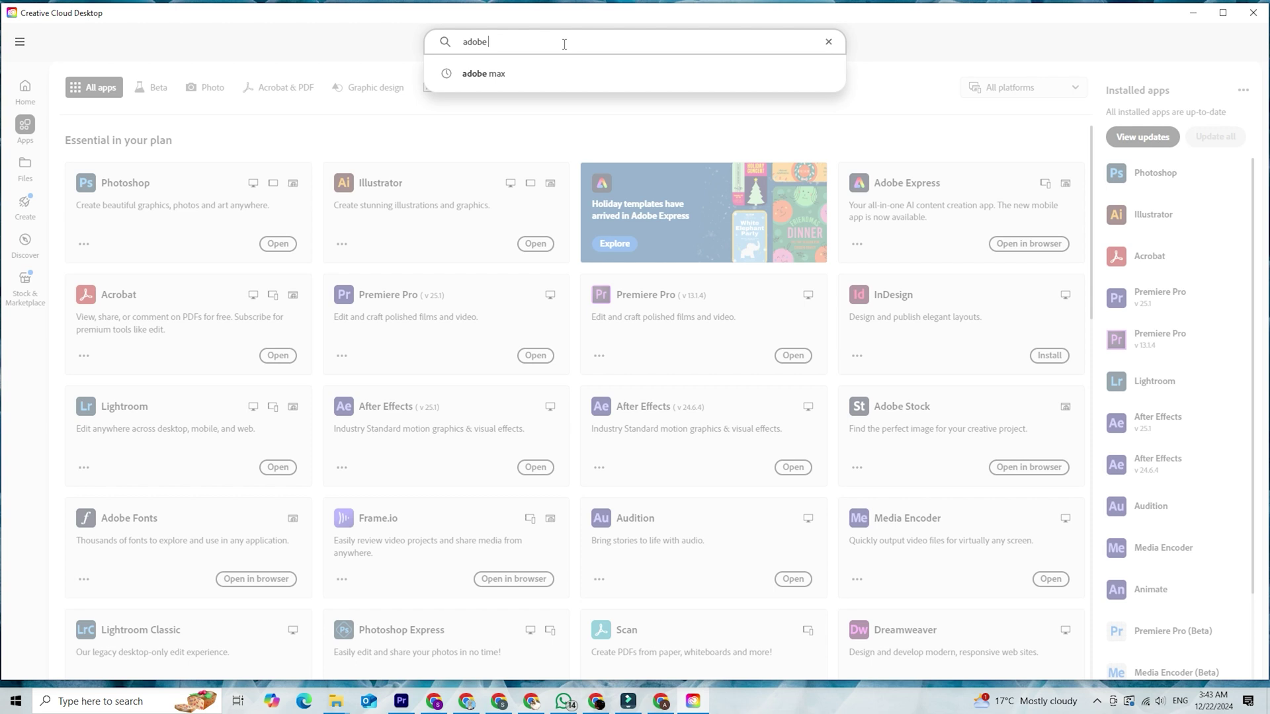
pyautogui.write(' fire')
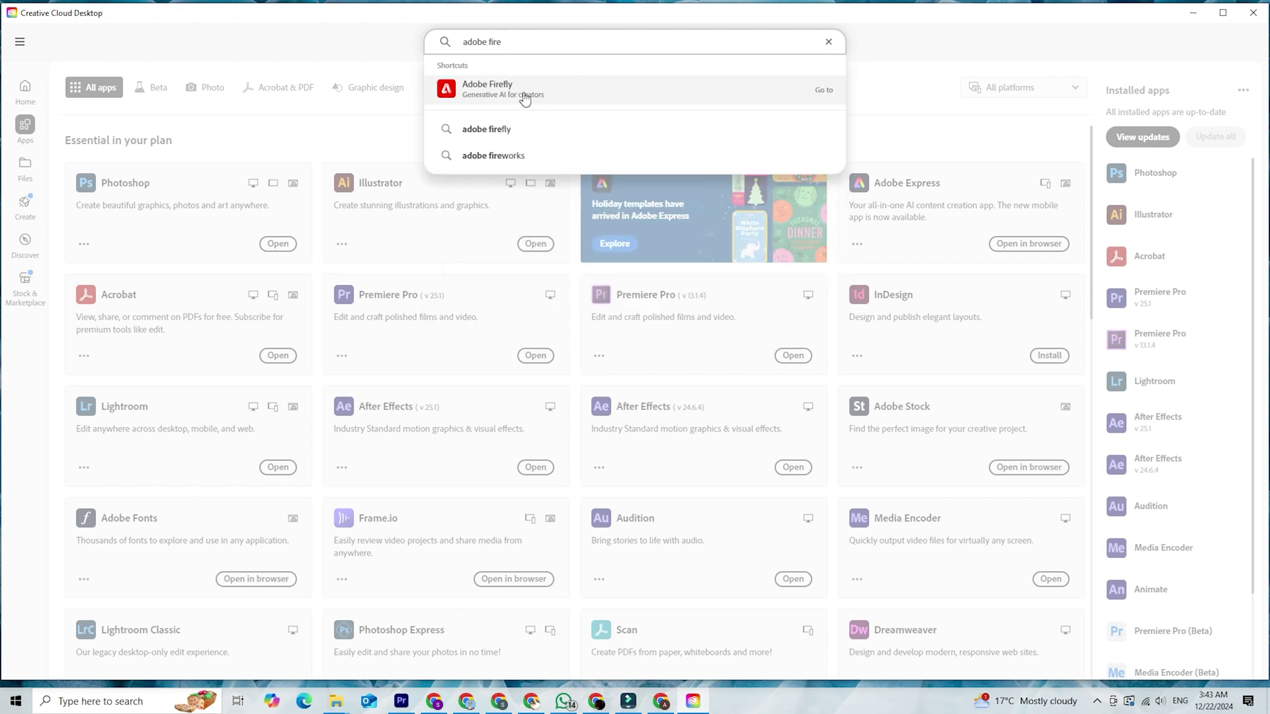
pyautogui.click(517, 98)
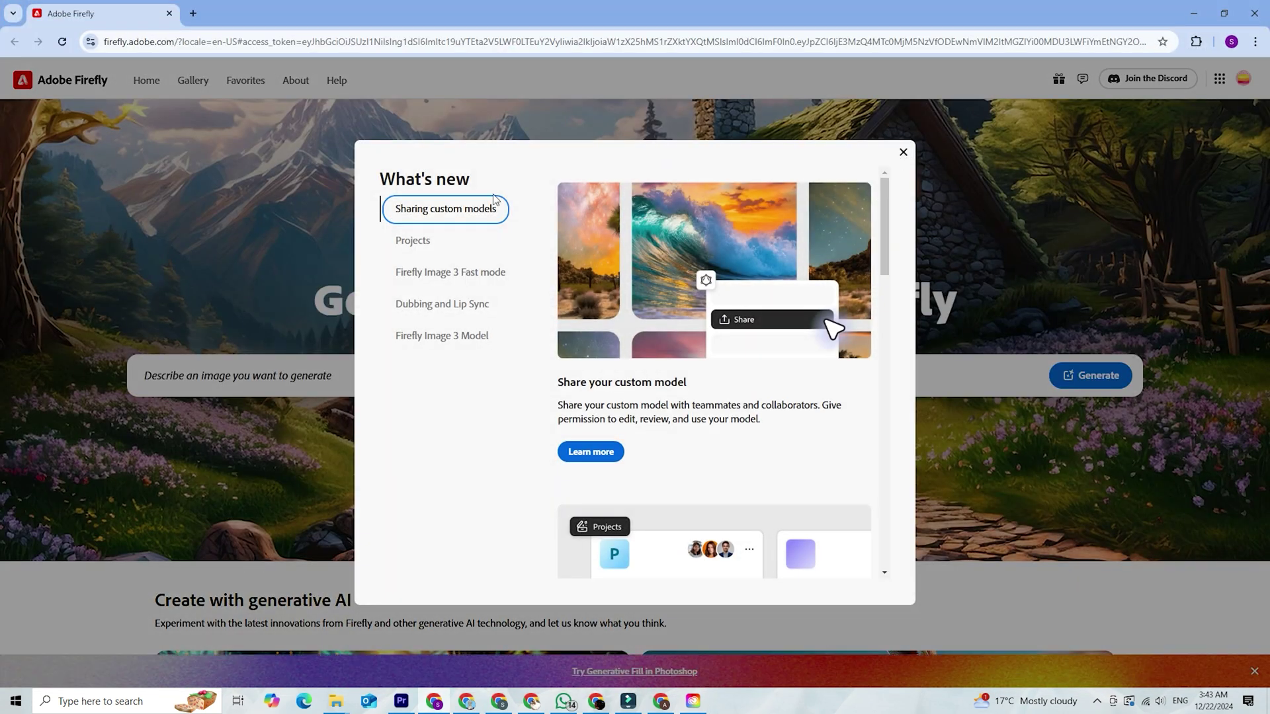
# View the Projects and Firefly Image 3 Fast mode entries in What's new
pyautogui.click(425, 235)
pyautogui.click(450, 277)
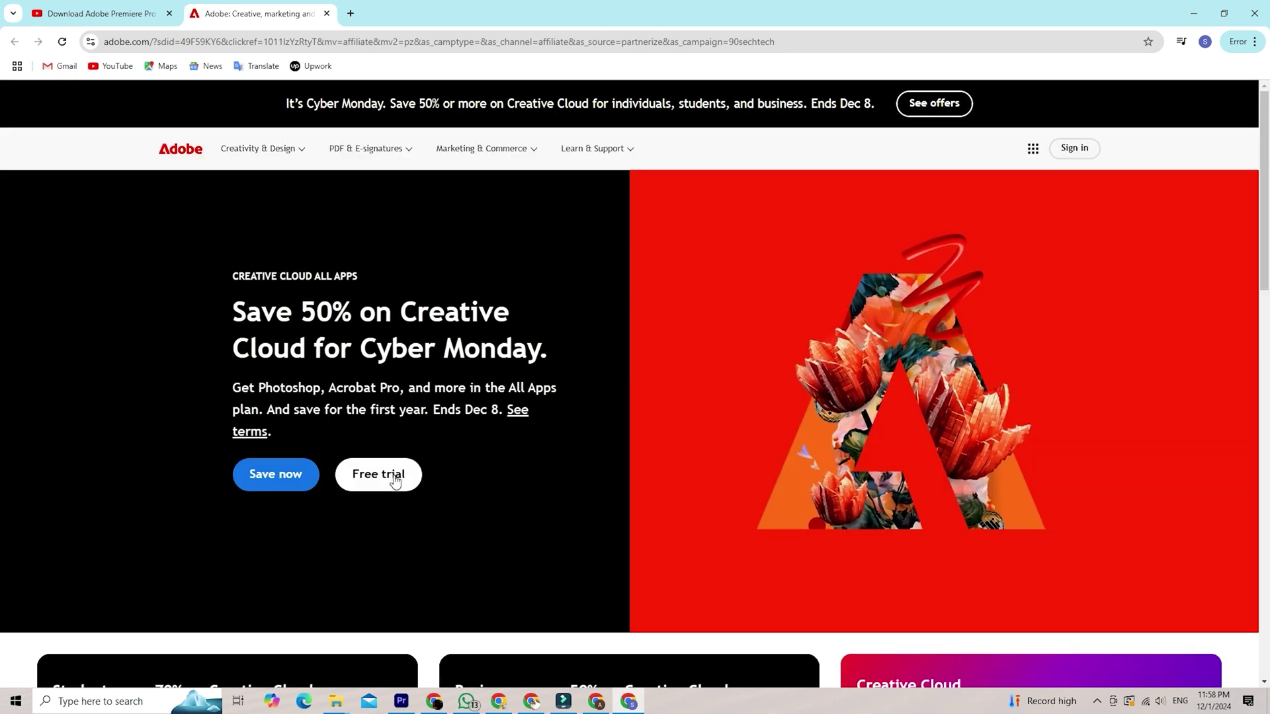
# Start the Creative Cloud free trial and review the All Apps plan description
pyautogui.click(394, 476)
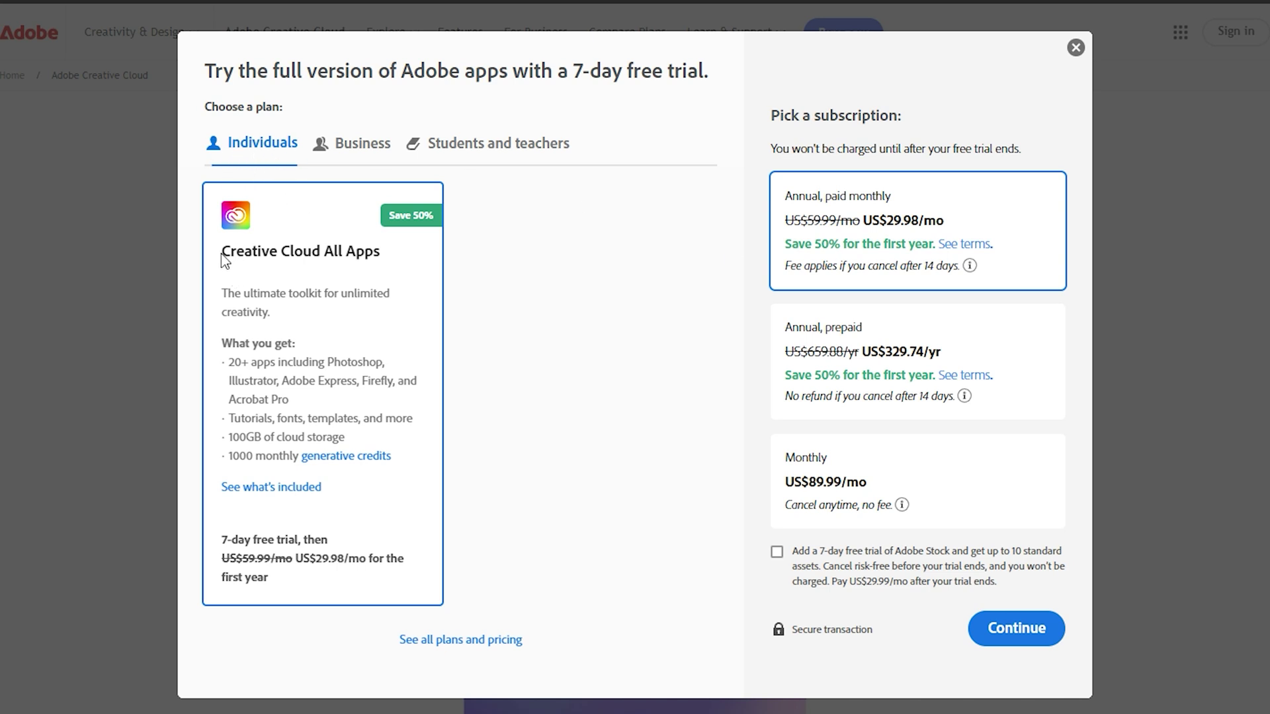
pyautogui.moveTo(221, 259); pyautogui.dragTo(414, 343)
pyautogui.click(418, 337)
pyautogui.moveTo(232, 362); pyautogui.dragTo(402, 351)
# Switch to the Business plan and review its All Apps details
pyautogui.click(354, 142)
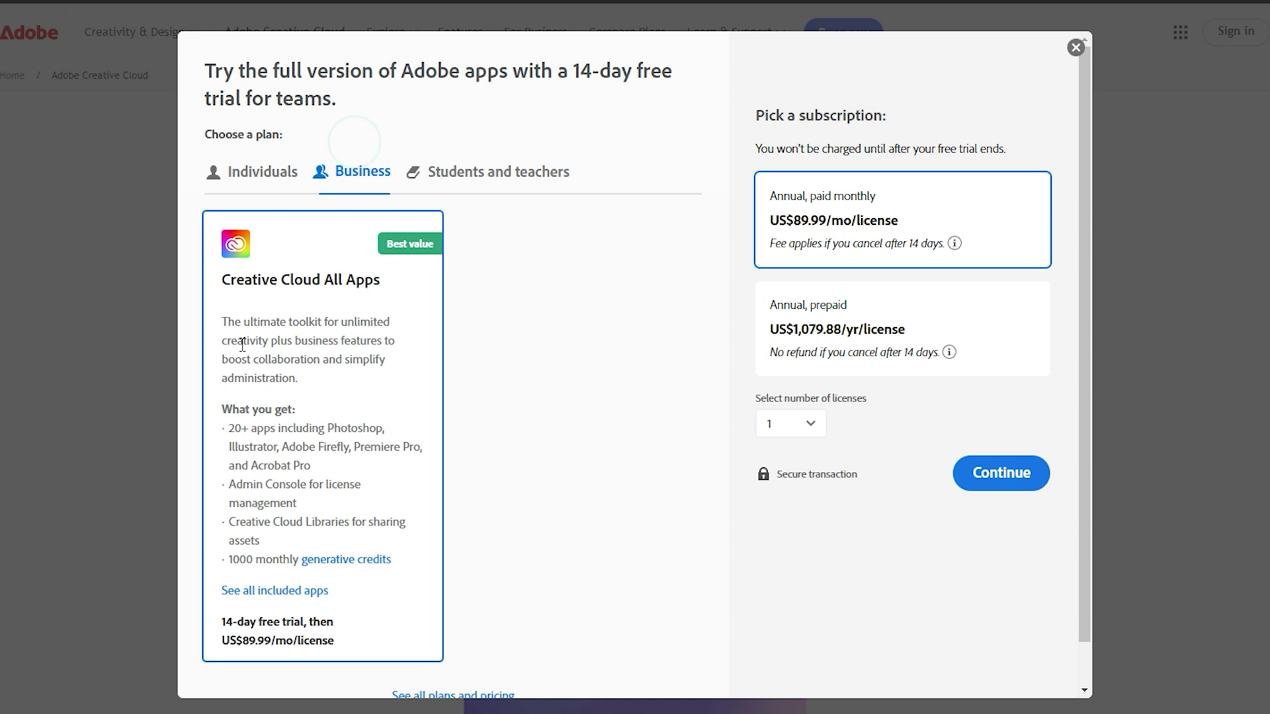
pyautogui.moveTo(226, 303); pyautogui.dragTo(381, 365)
pyautogui.click(339, 371)
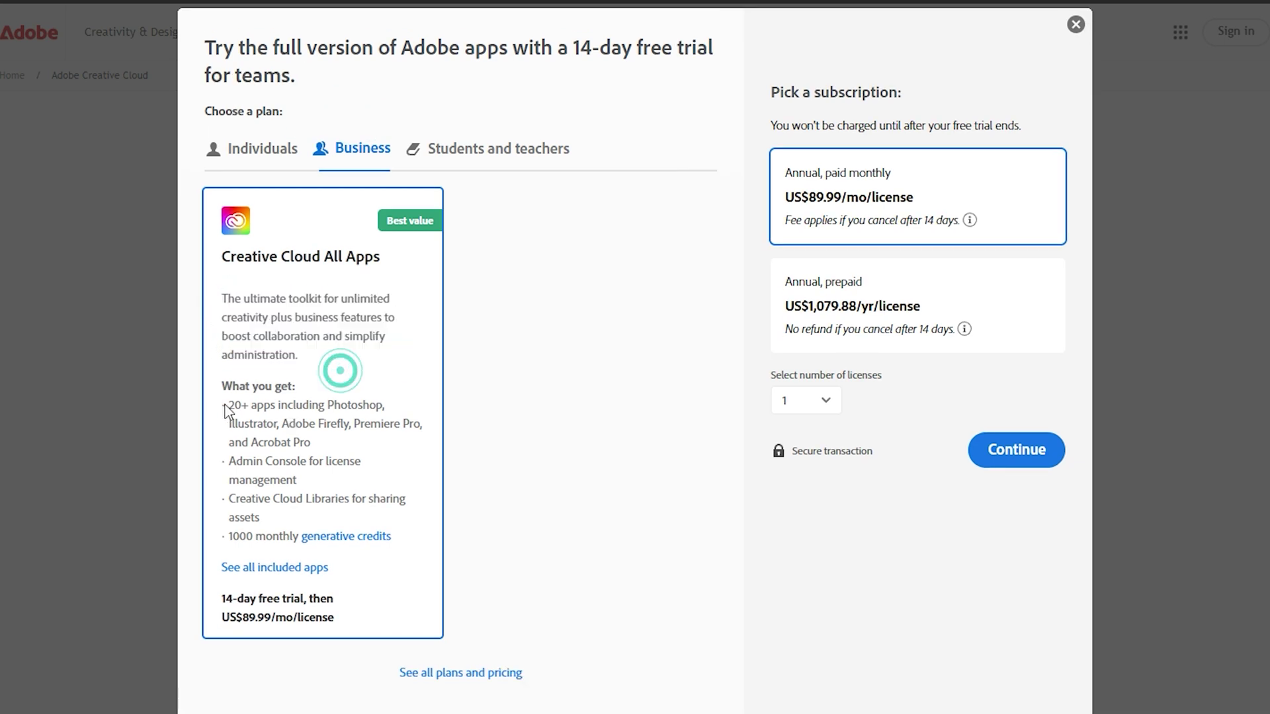
pyautogui.moveTo(225, 410); pyautogui.dragTo(320, 453)
pyautogui.click(394, 445)
pyautogui.click(364, 449)
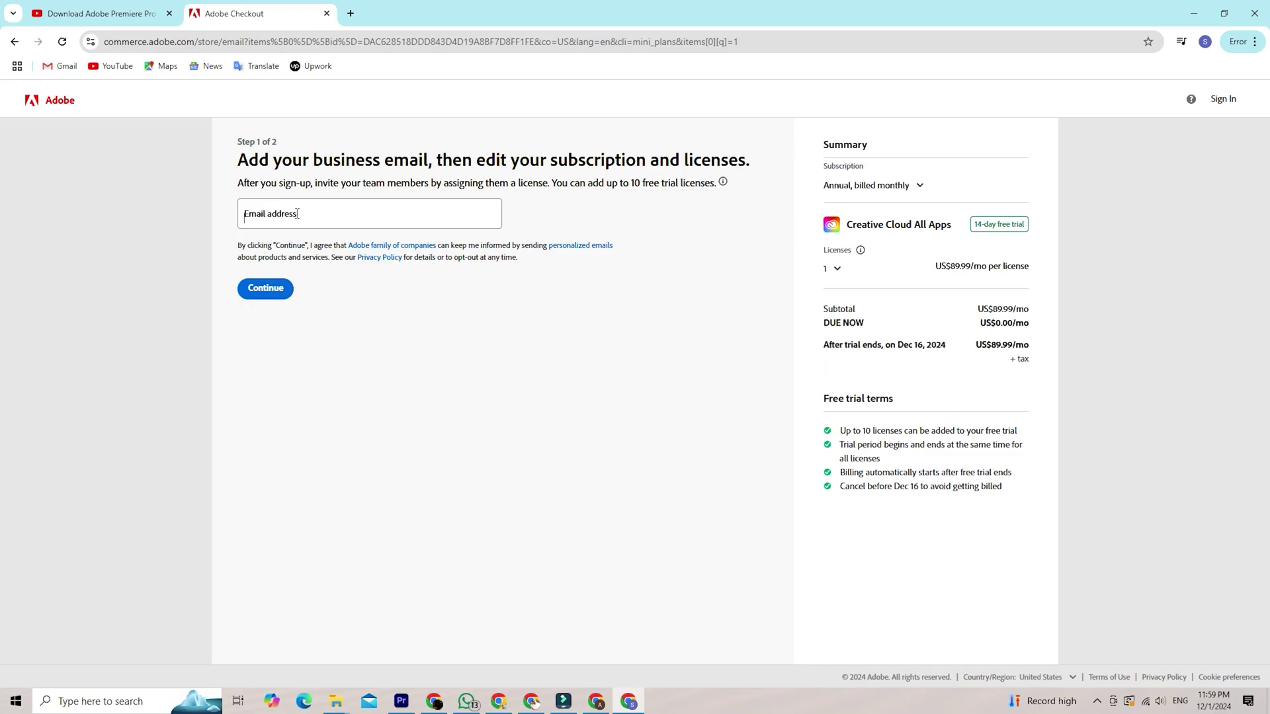
# Enter a business e-mail address and continue to the payment step
pyautogui.click(297, 213)
pyautogui.click(271, 289)
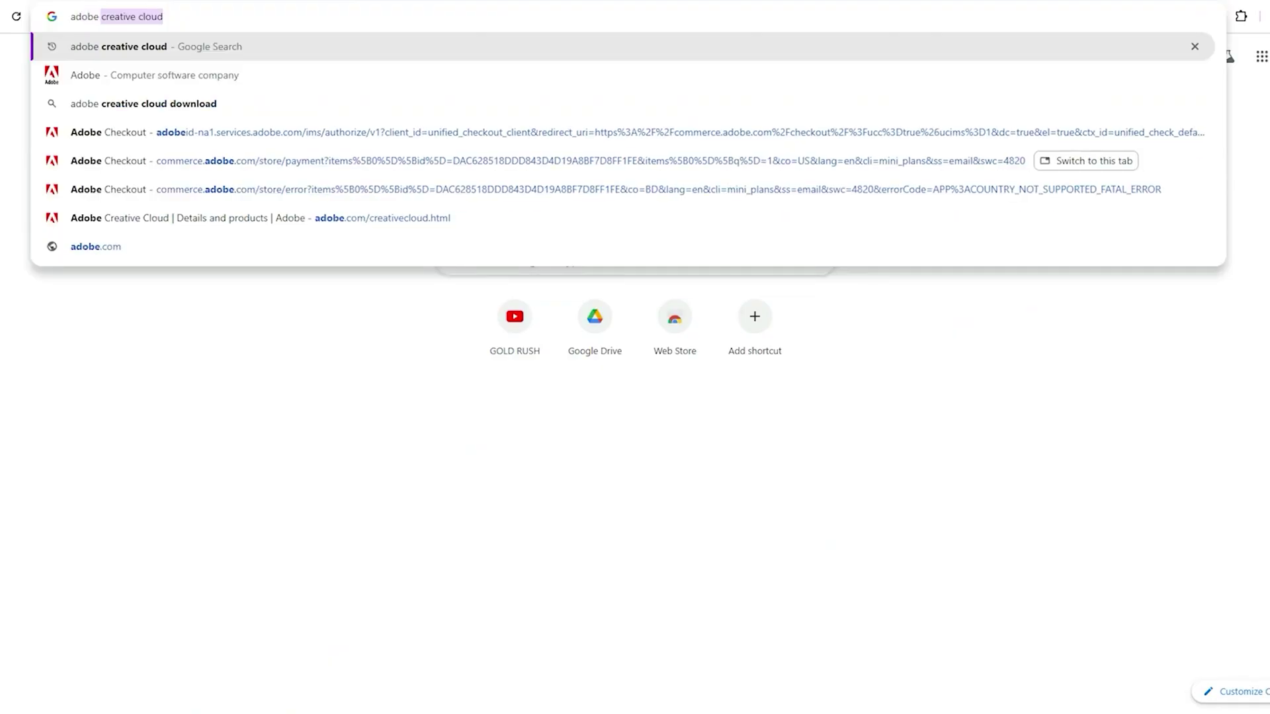
# Search Google for 'creative cloud app dow' to find the installer
pyautogui.write('creative cloud')
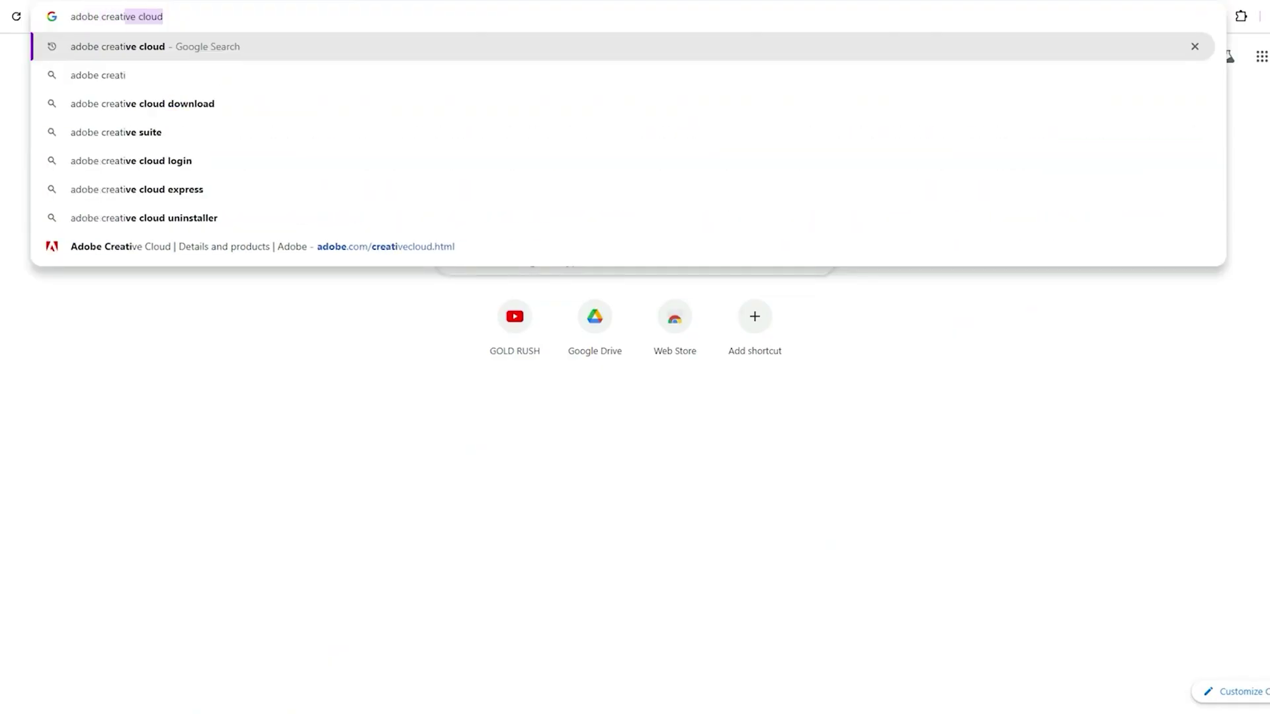
pyautogui.write(' app dow')
pyautogui.press('Return')
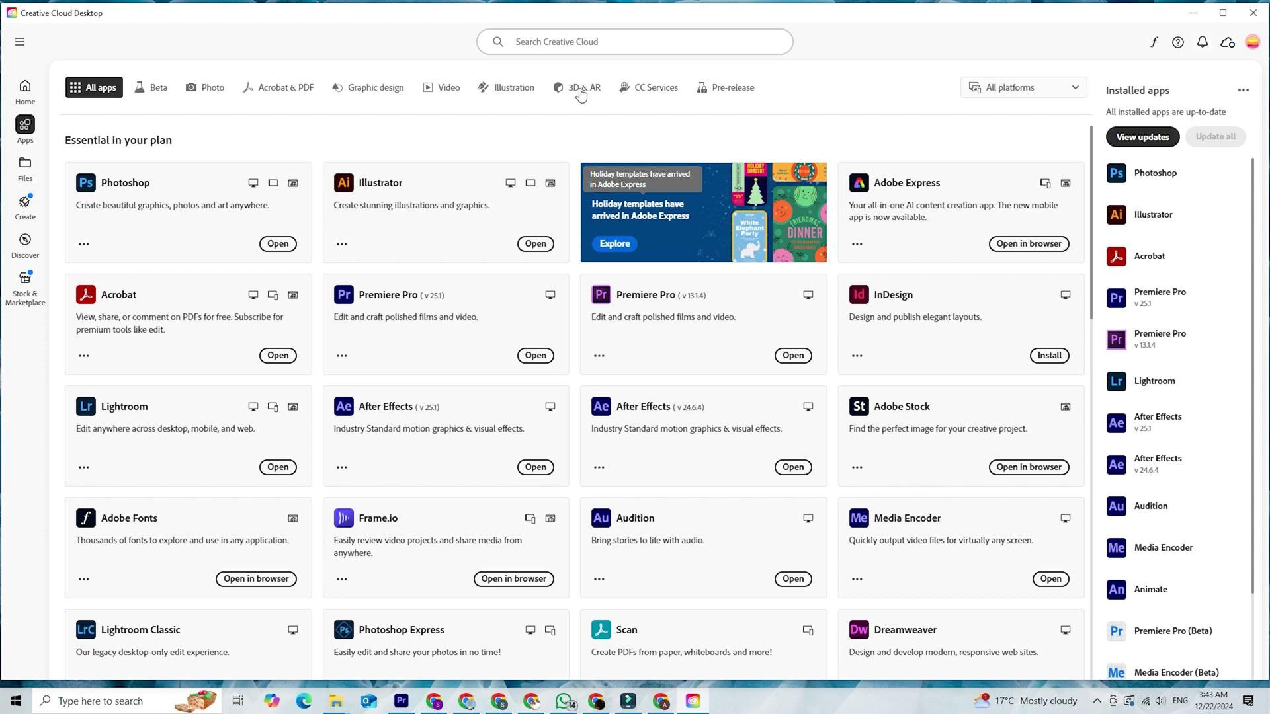
# Search Creative Cloud Desktop for 'adobe fire'
pyautogui.click(564, 42)
pyautogui.write('ado')
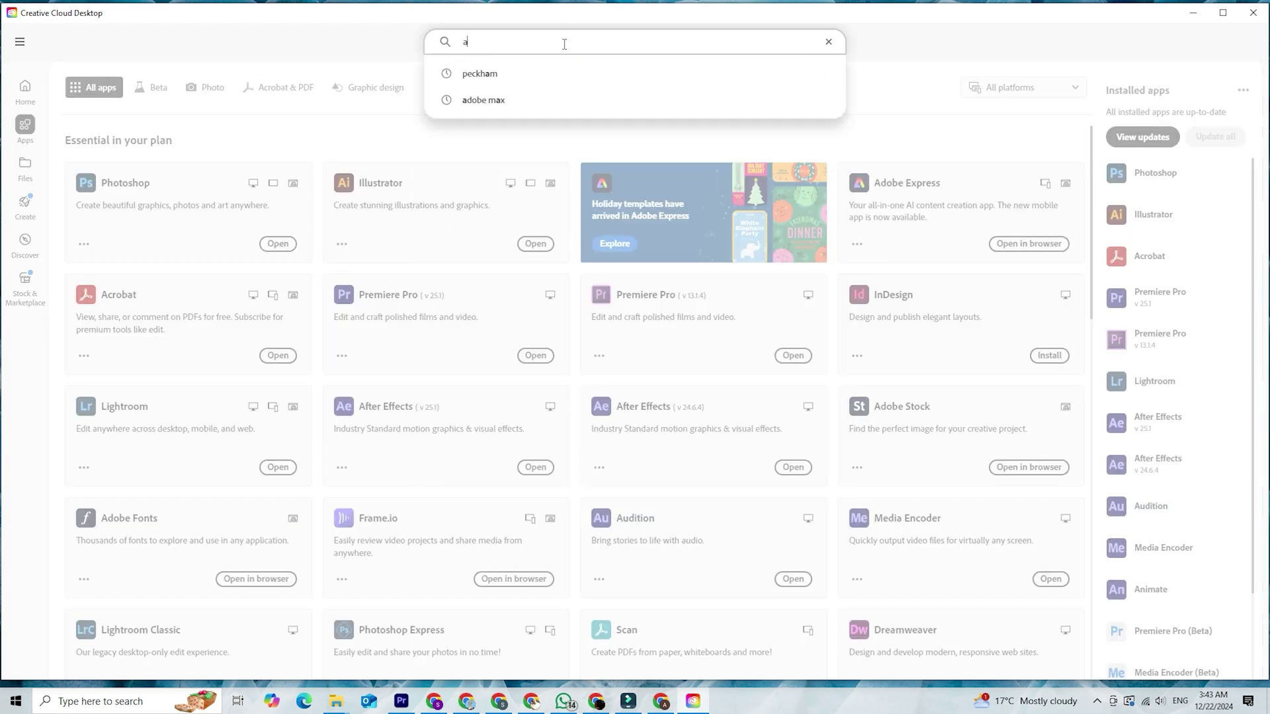
pyautogui.write('be fire')
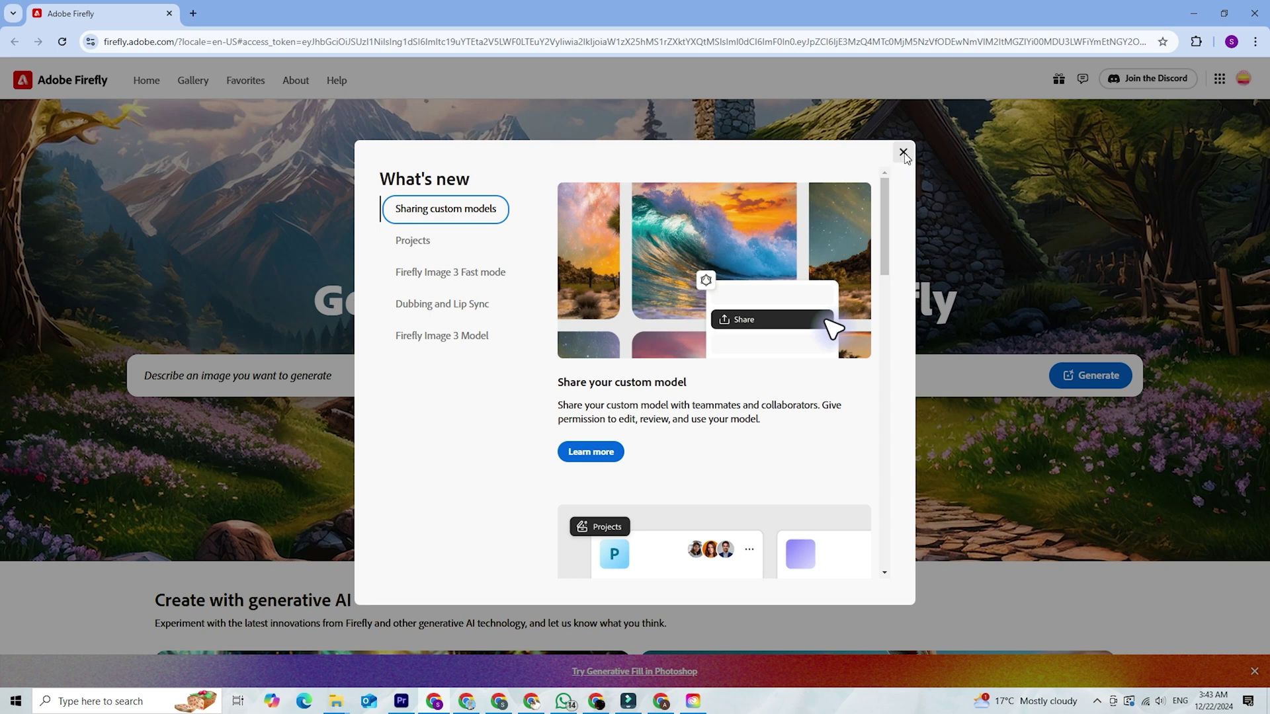
# Read the Projects, Image 3 Fast mode, Dubbing and Lip Sync, and Image 3 Model notes
pyautogui.click(426, 237)
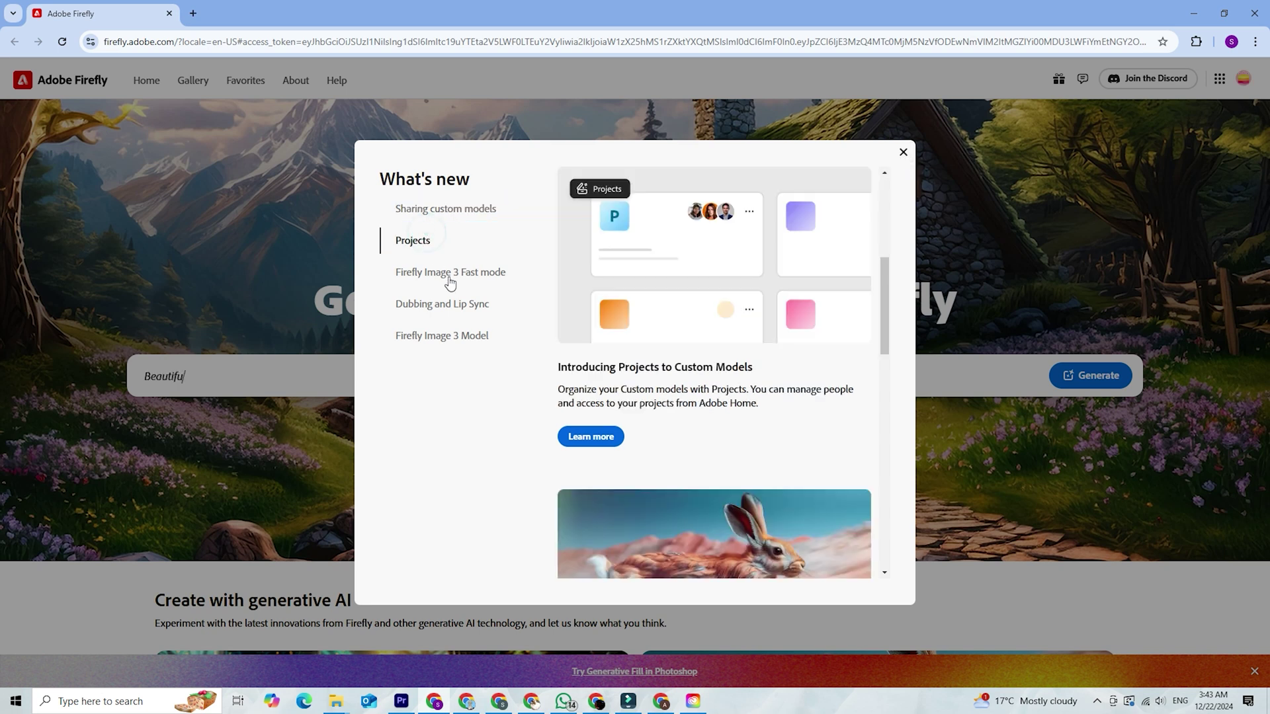
pyautogui.click(450, 278)
pyautogui.click(461, 308)
pyautogui.click(454, 336)
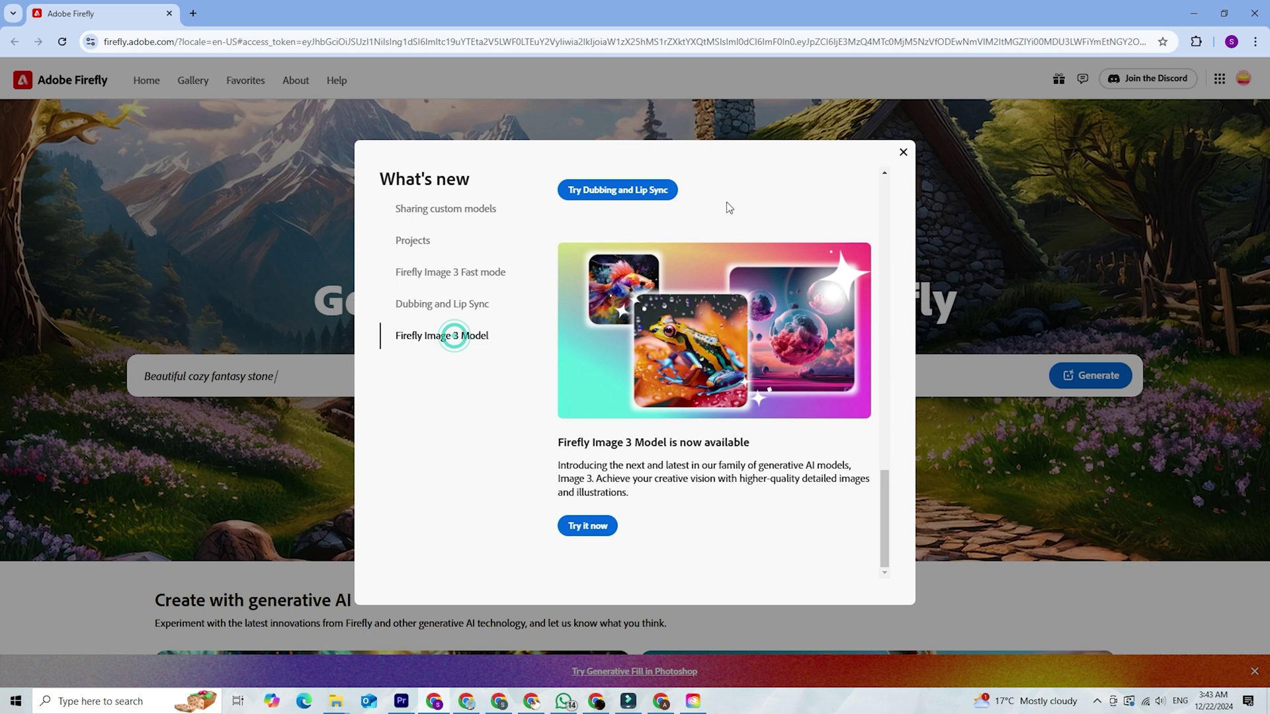
# Close the What's new dialog and scroll through the Firefly home page
pyautogui.click(903, 153)
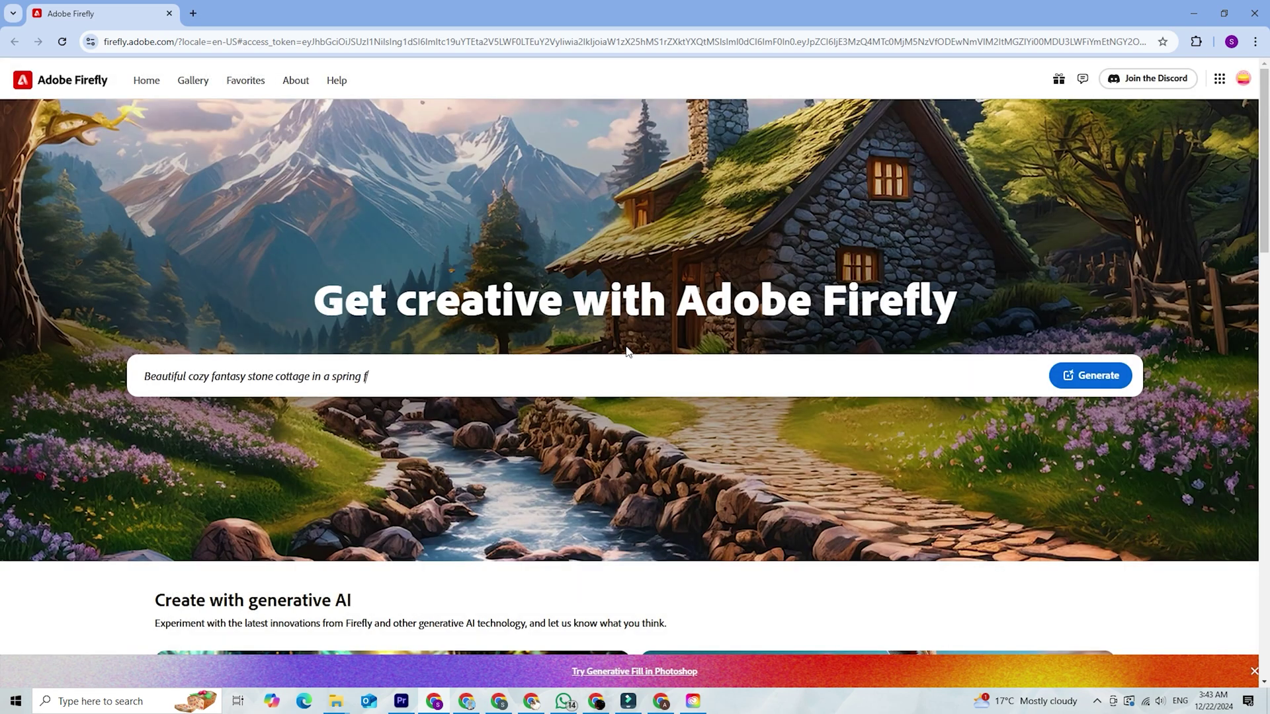
pyautogui.scroll(-15, 1081, 280)
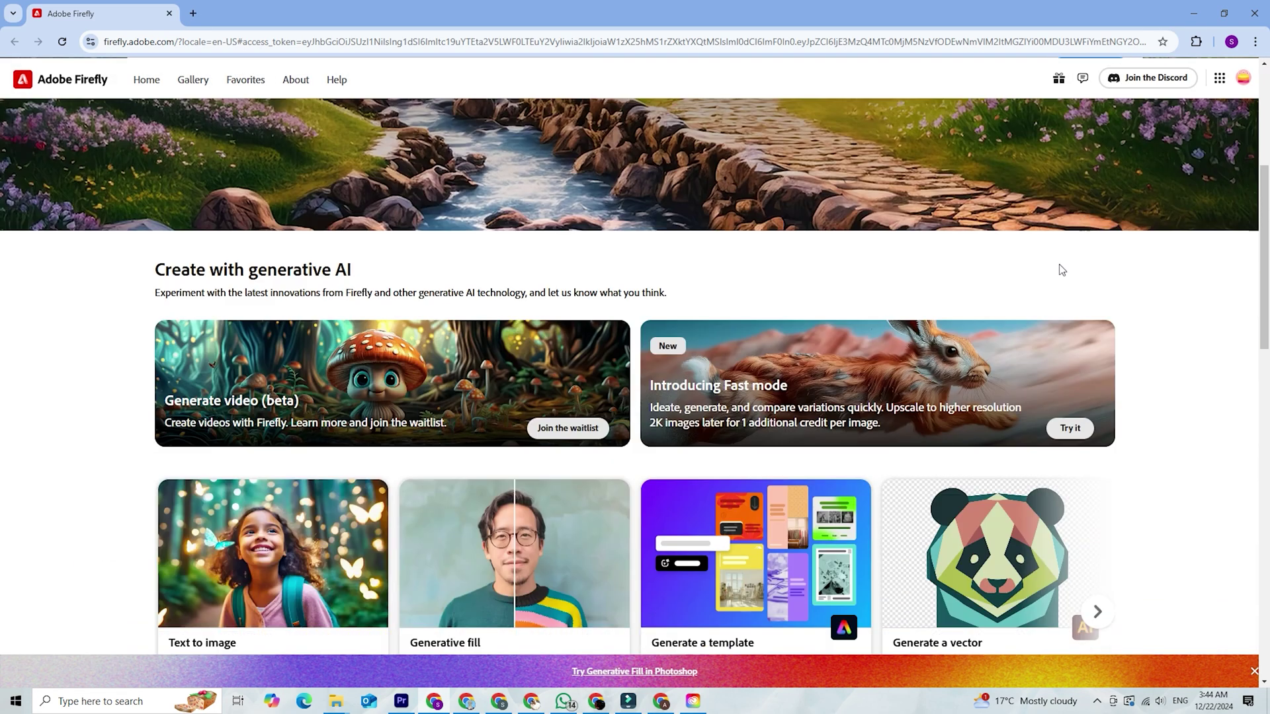
pyautogui.scroll(-5, 1017, 324)
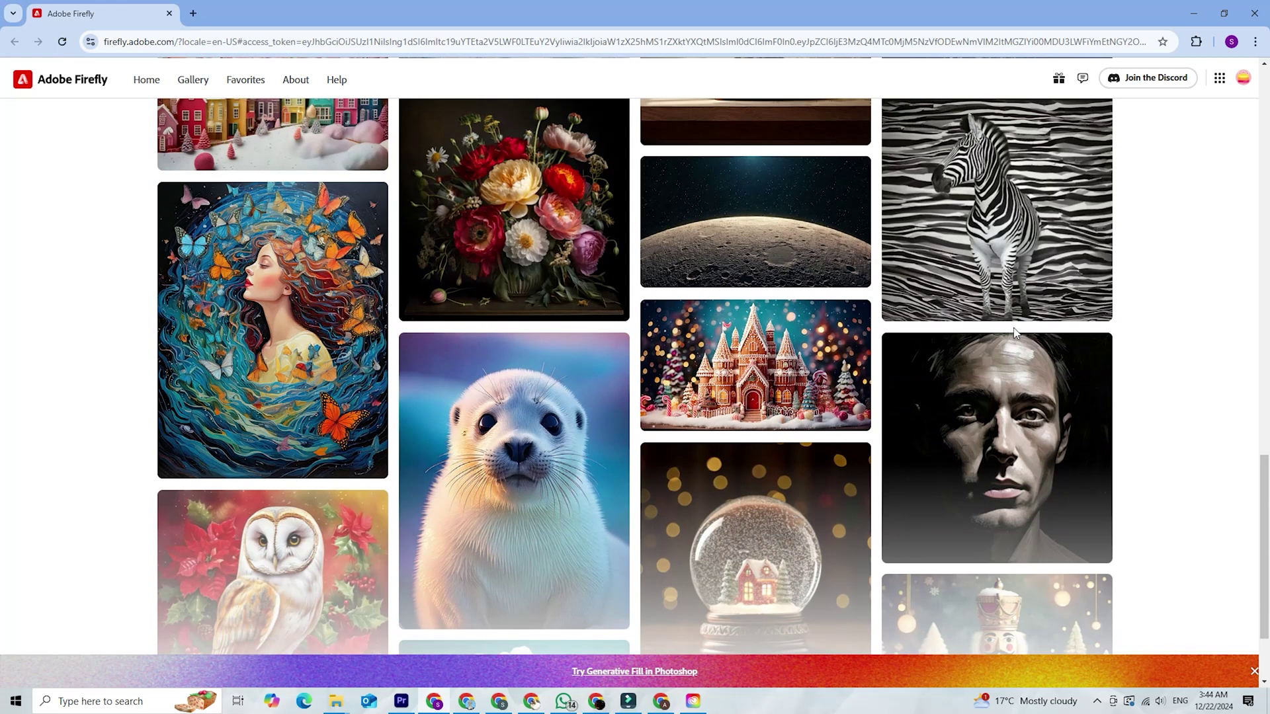
pyautogui.scroll(13, 1018, 327)
pyautogui.scroll(7, 1023, 317)
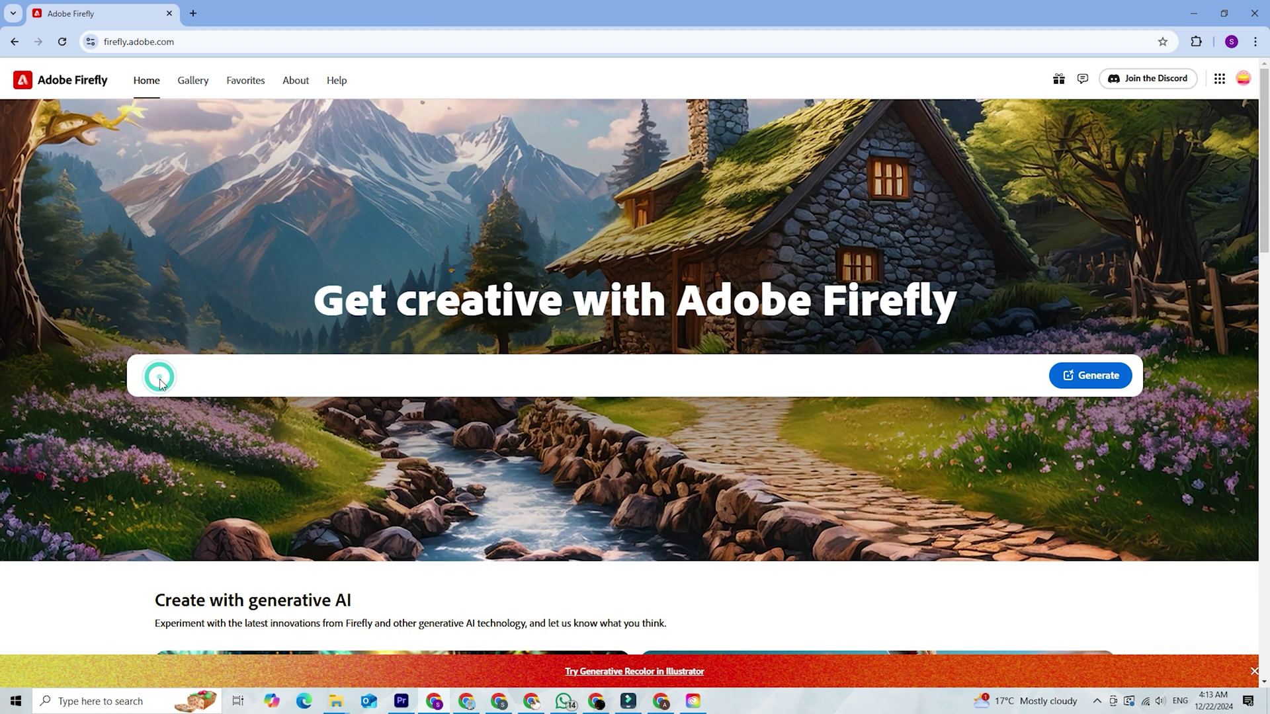
# Paste the prompt 'a surreal desert landscape' and generate four images
pyautogui.write('a surreal desert landscape')
pyautogui.click(1098, 376)
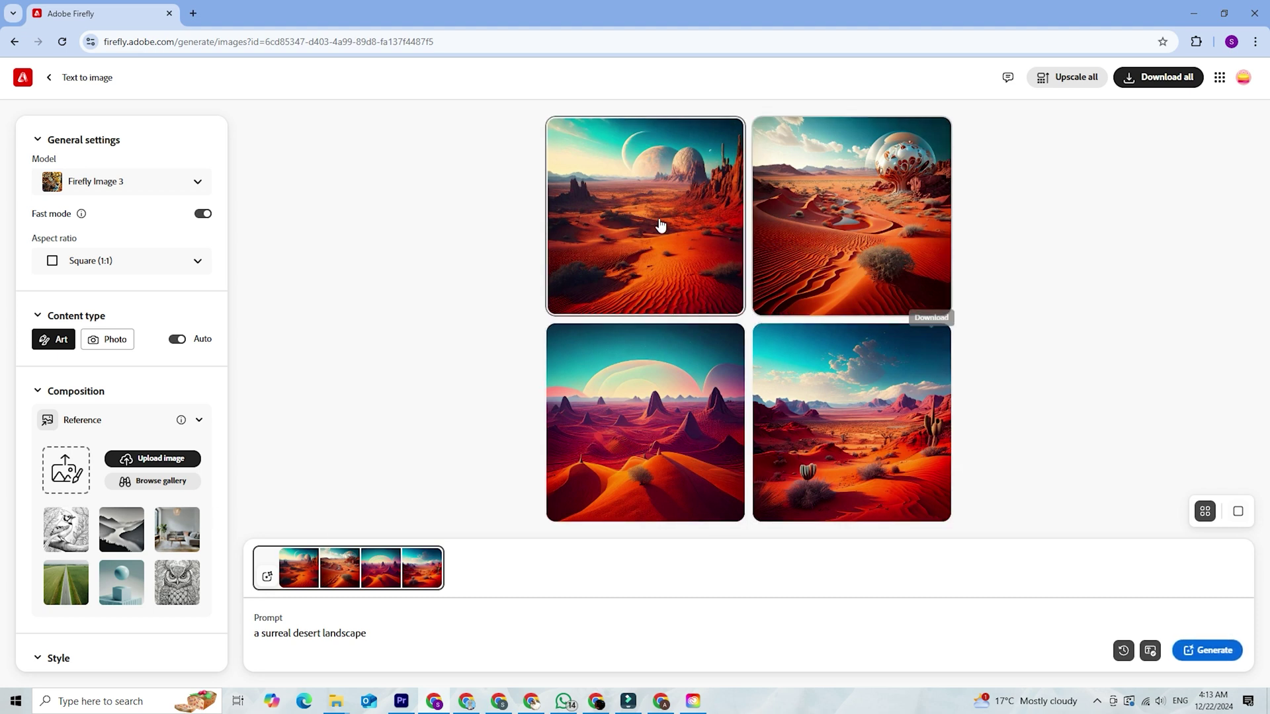
# Regenerate the desert images with Photo content type and the Hyper realistic effect
pyautogui.click(121, 345)
pyautogui.scroll(-7, 166, 483)
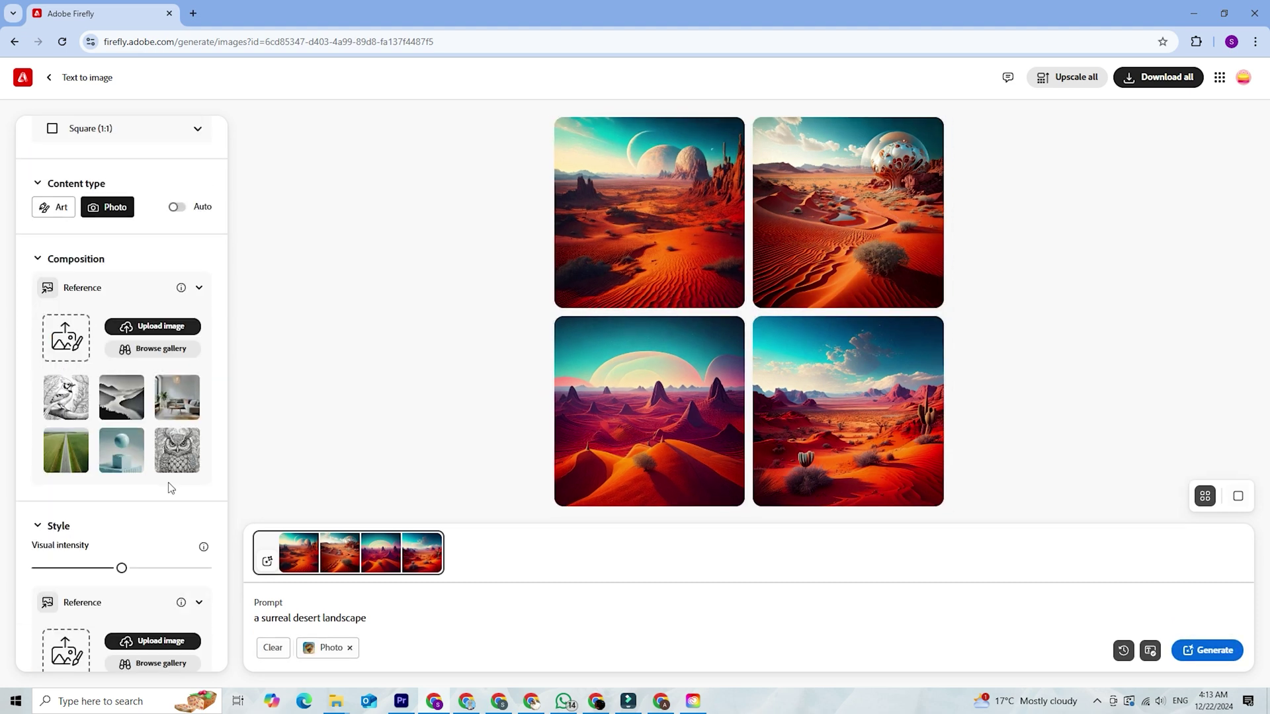
pyautogui.scroll(4, 130, 279)
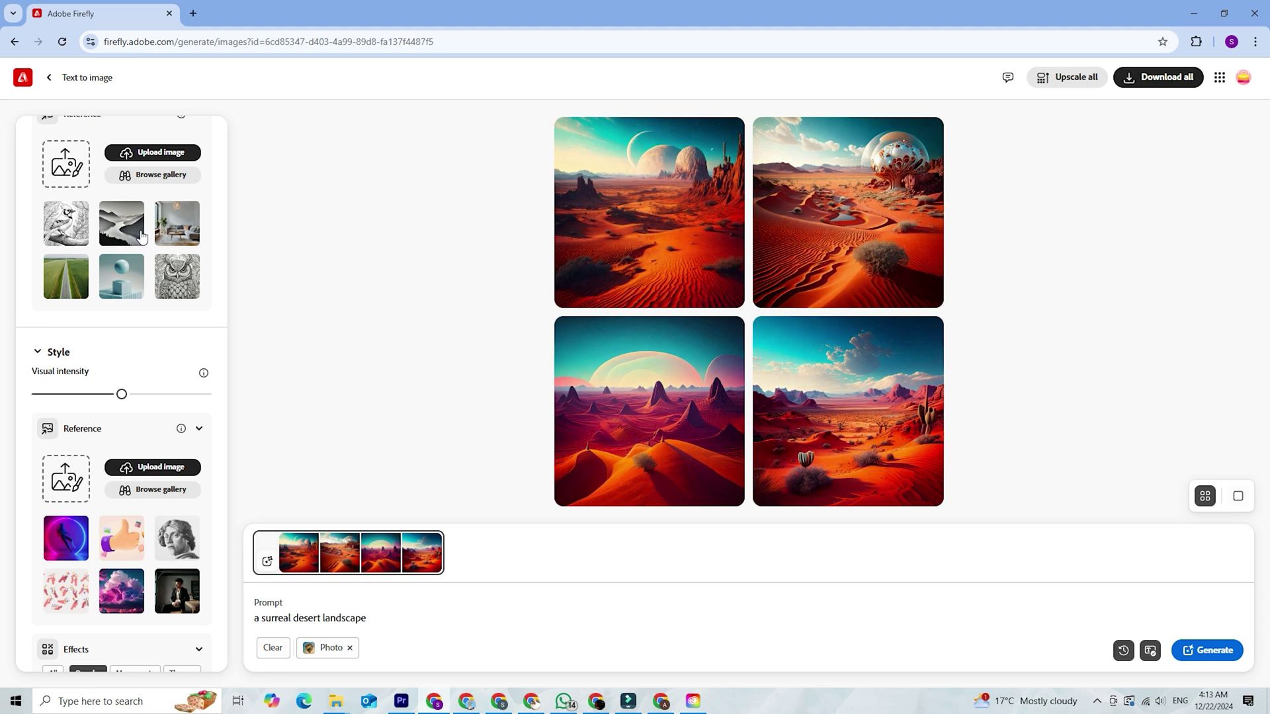
pyautogui.scroll(-4, 157, 351)
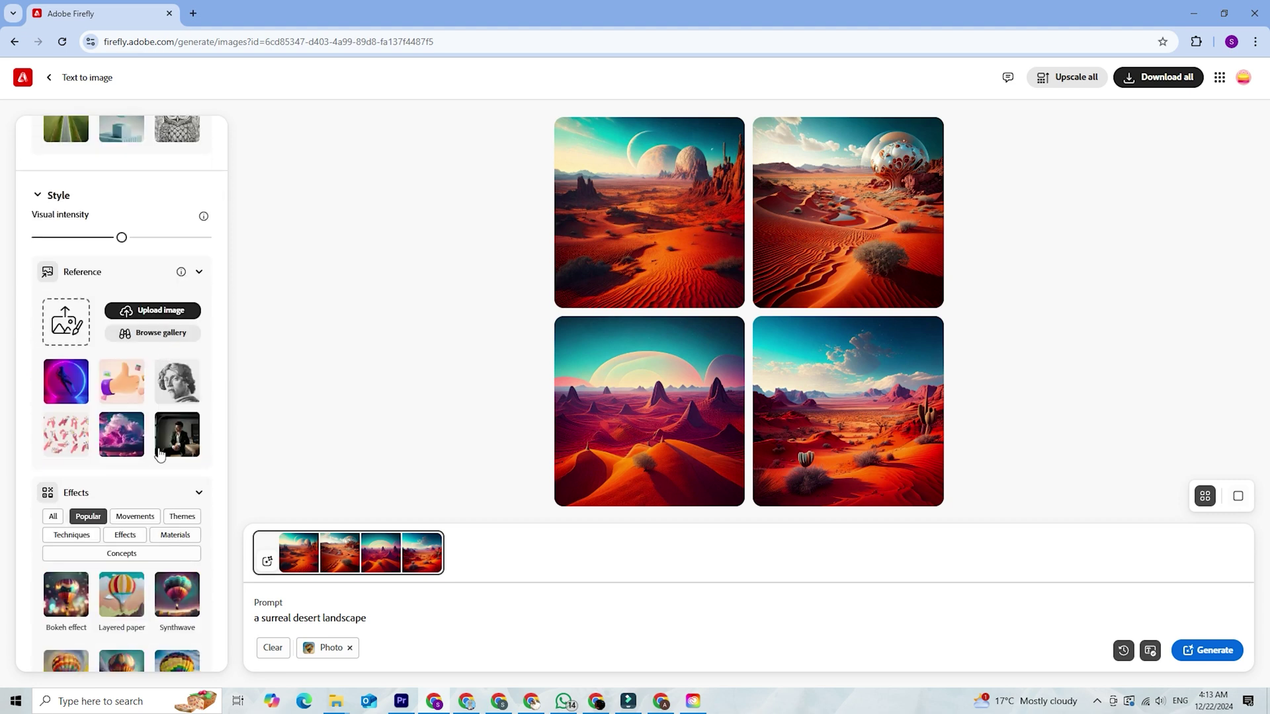
pyautogui.scroll(-3, 162, 460)
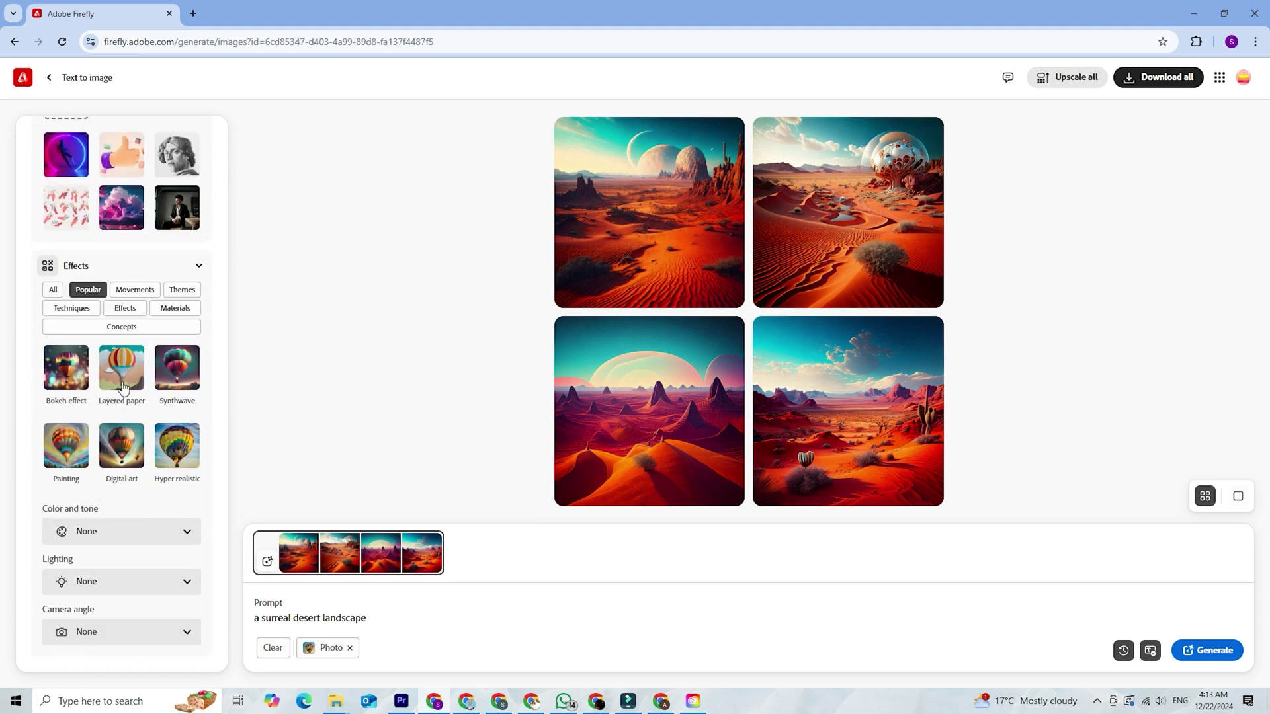
pyautogui.click(194, 462)
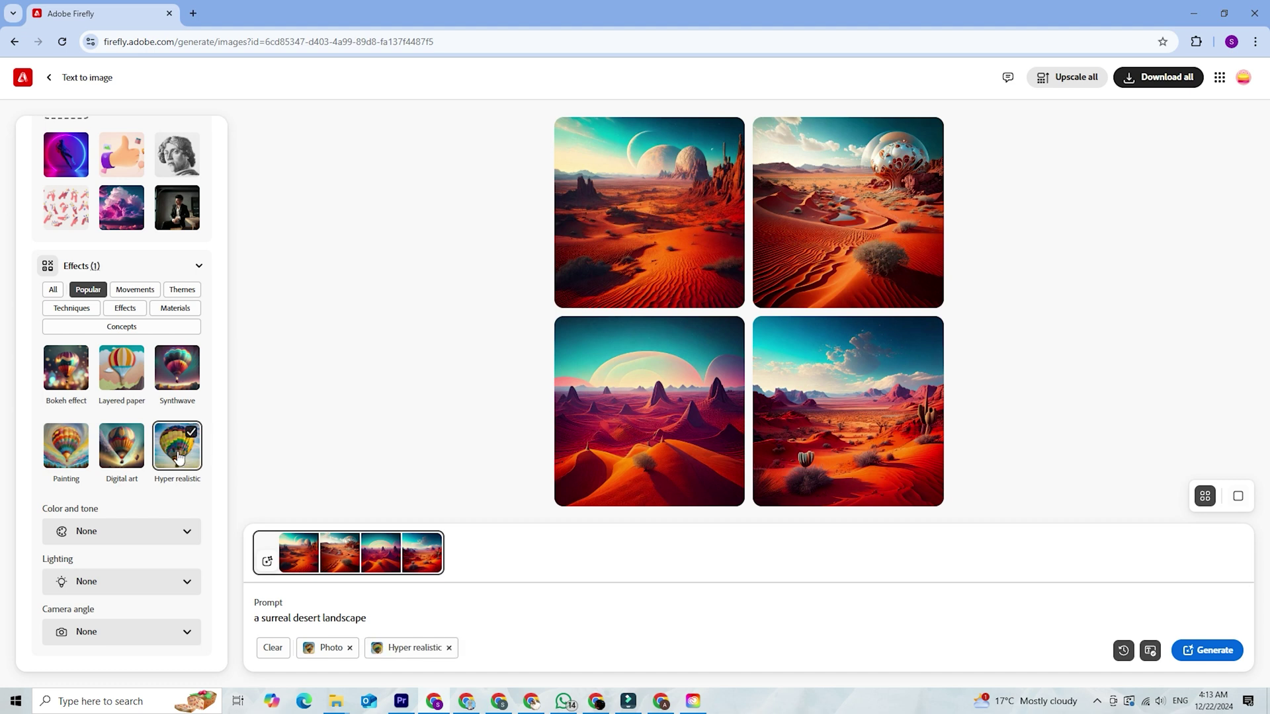
pyautogui.click(1223, 653)
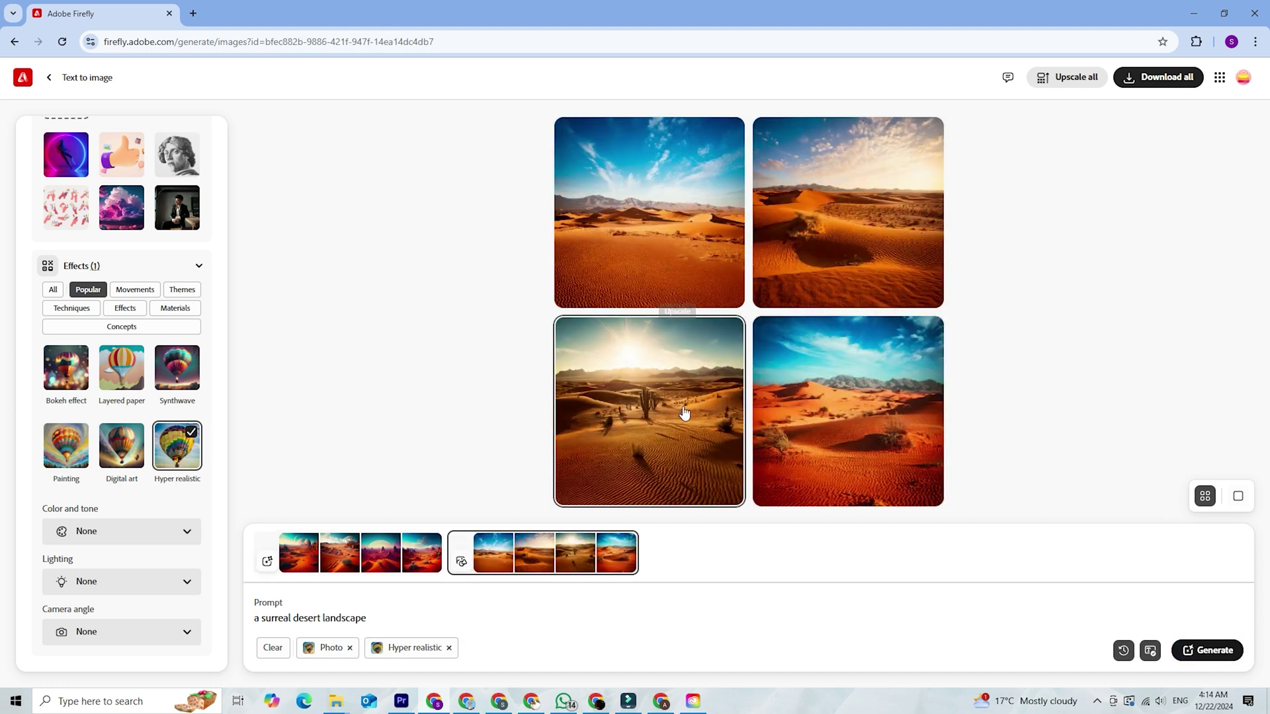
# Enlarge the top-left desert image to inspect it
pyautogui.click(652, 272)
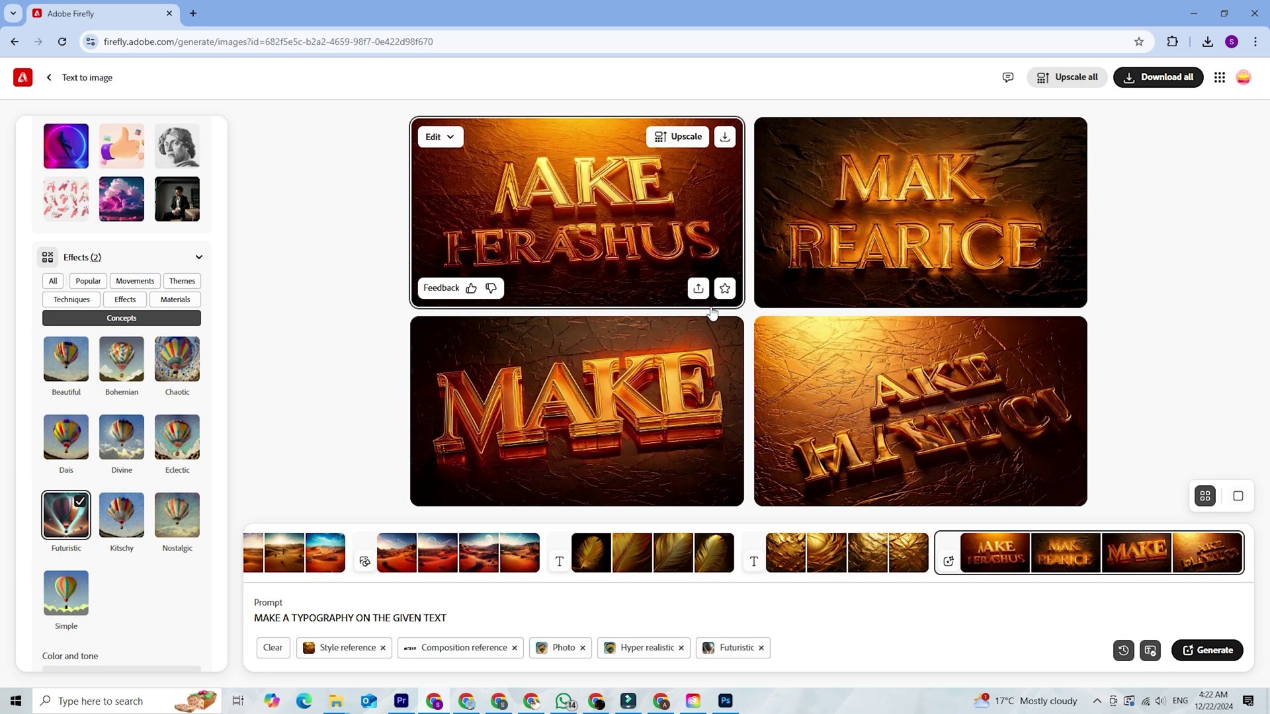
pyautogui.scroll(15, 116, 328)
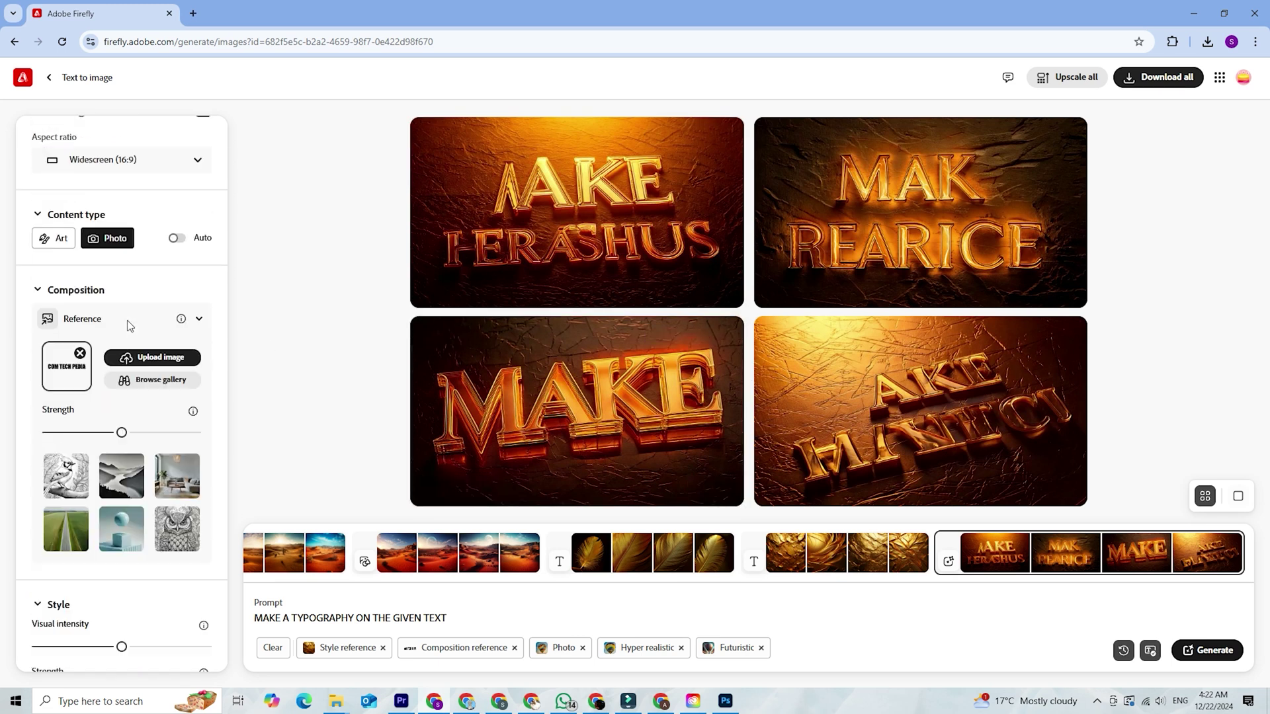
pyautogui.scroll(-2, 128, 324)
# Replace the prompt's placeholder with "COM TECH PEDIA" and generate the typography images
pyautogui.press('BackSpace')
pyautogui.press('BackSpace')
pyautogui.press('BackSpace')
pyautogui.press('BackSpace')
pyautogui.press('BackSpace')
pyautogui.press('BackSpace')
pyautogui.press('BackSpace')
pyautogui.press('BackSpace')
pyautogui.press('BackSpace')
pyautogui.press('BackSpace')
pyautogui.press('BackSpace')
pyautogui.press('BackSpace')
pyautogui.press('BackSpace')
pyautogui.press('BackSpace')
pyautogui.write('"COM TECH PEDIA"')
pyautogui.press('Return')
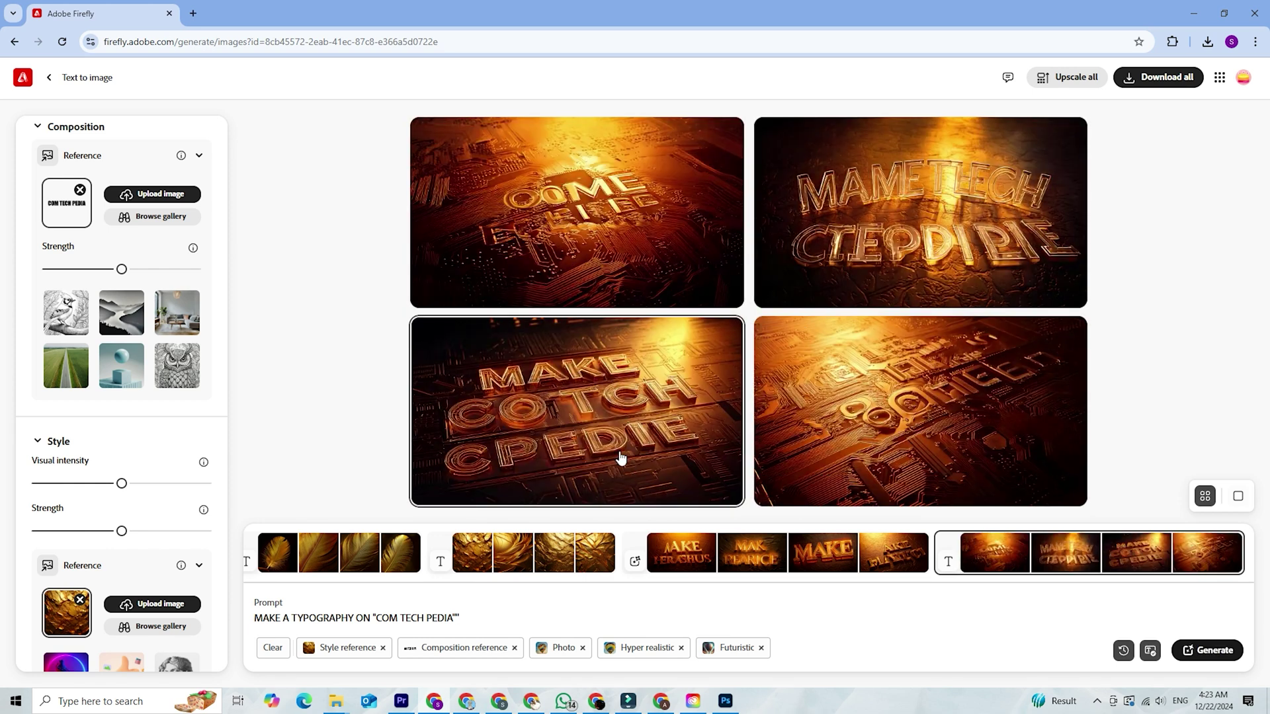
pyautogui.click(615, 393)
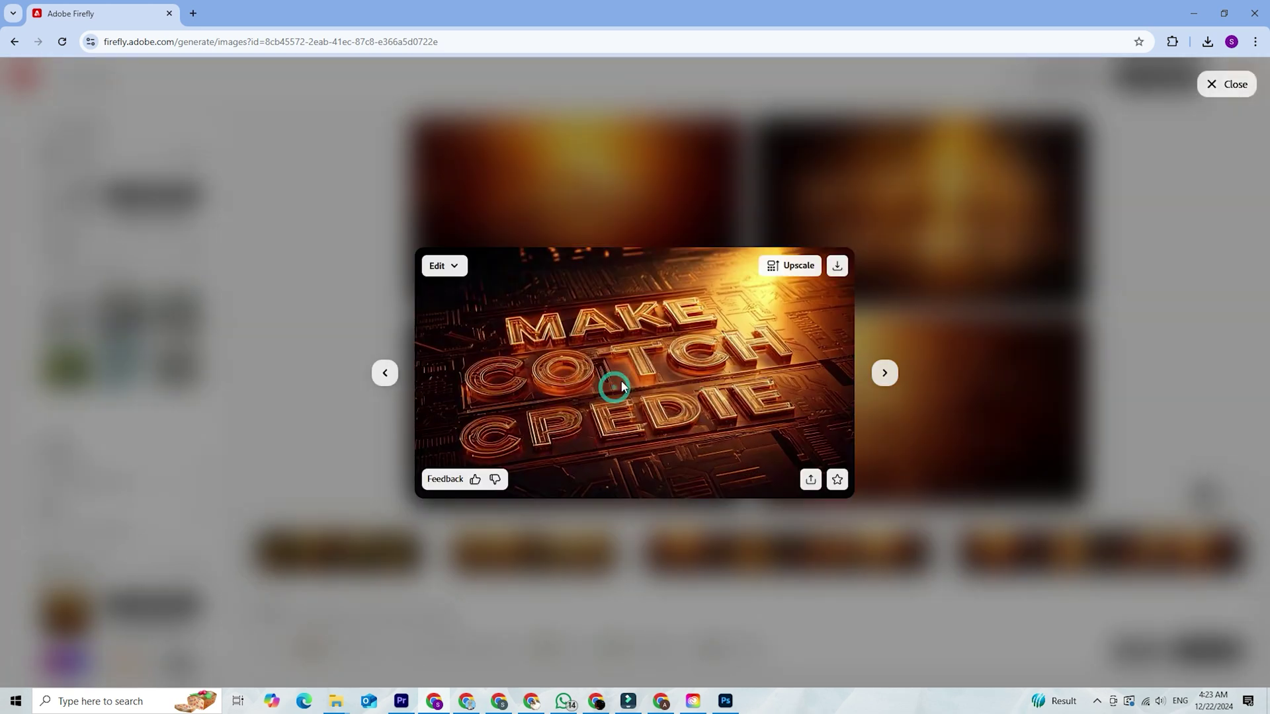
pyautogui.click(884, 372)
pyautogui.click(885, 373)
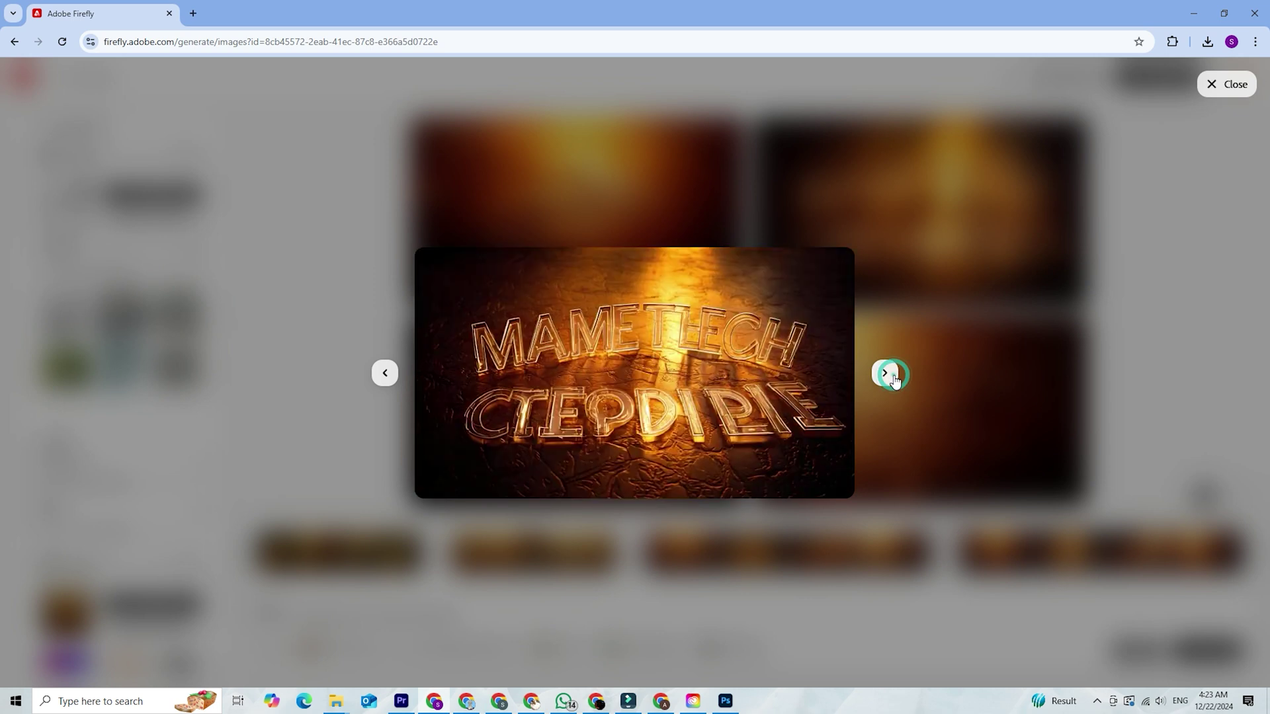
pyautogui.click(892, 376)
pyautogui.click(1138, 330)
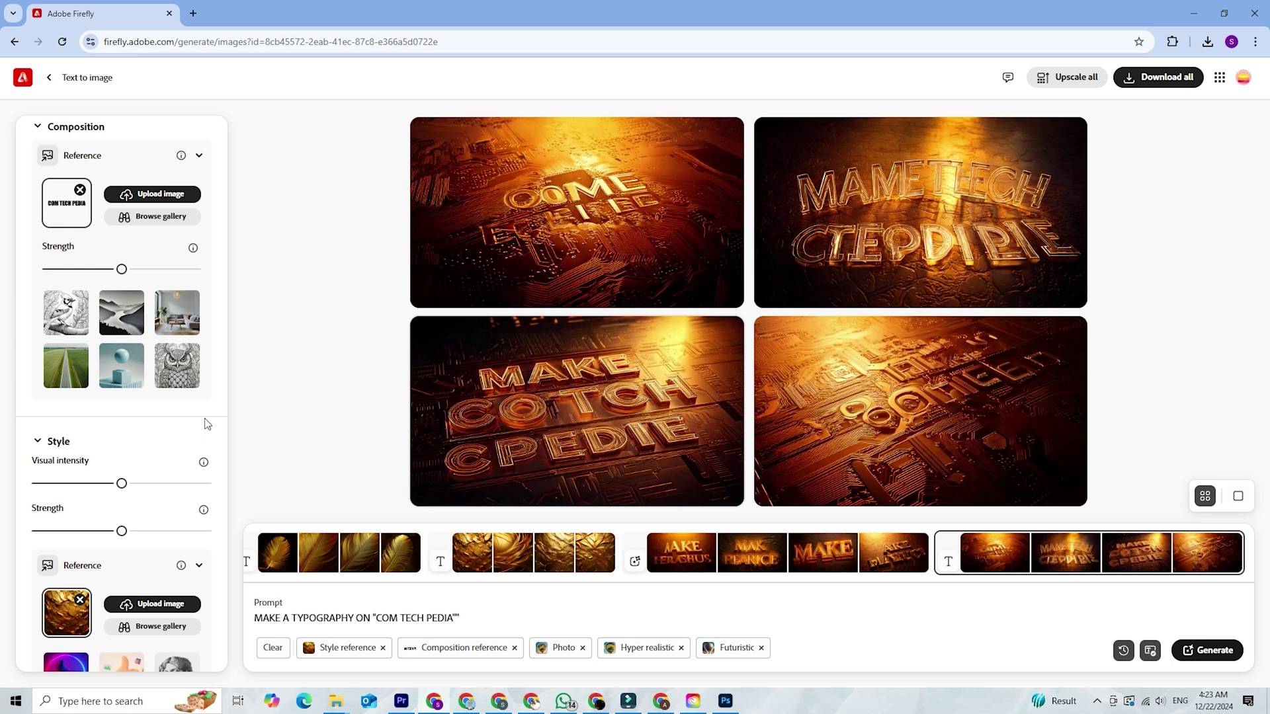
# Raise the Composition reference strength slider to maximum
pyautogui.scroll(4, 132, 386)
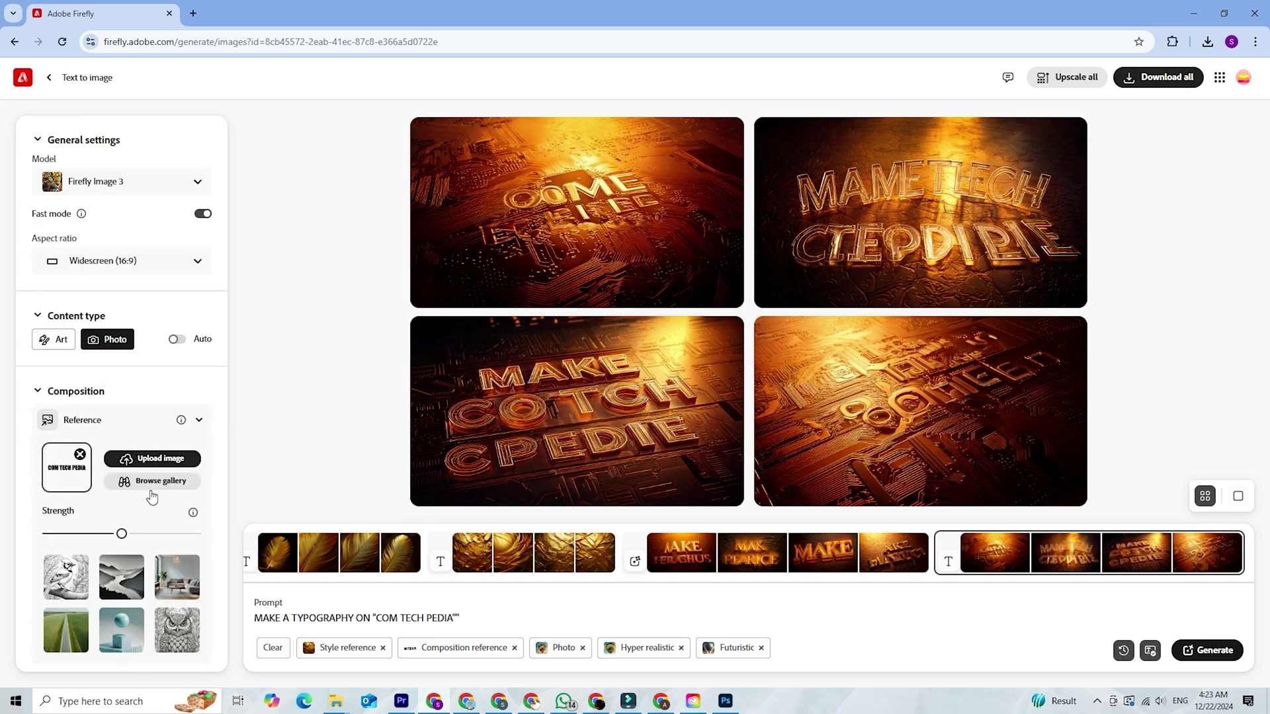
pyautogui.moveTo(121, 533); pyautogui.dragTo(195, 533)
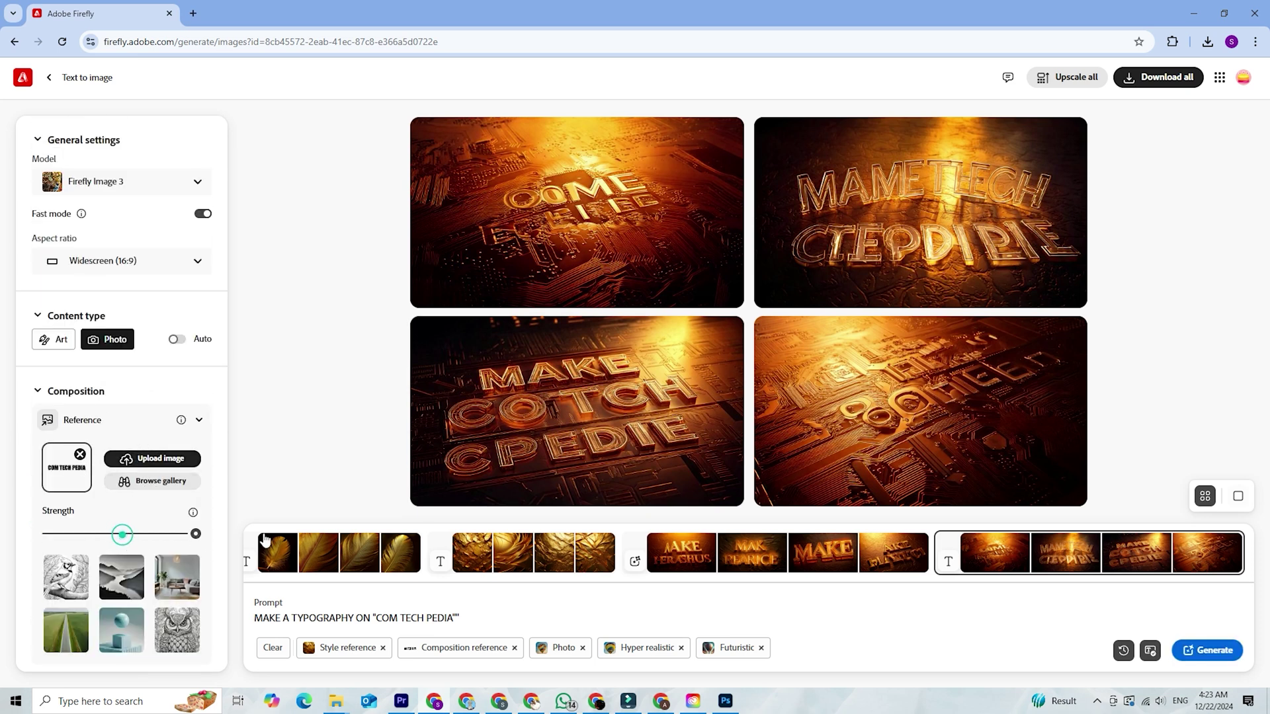
pyautogui.scroll(-5, 126, 463)
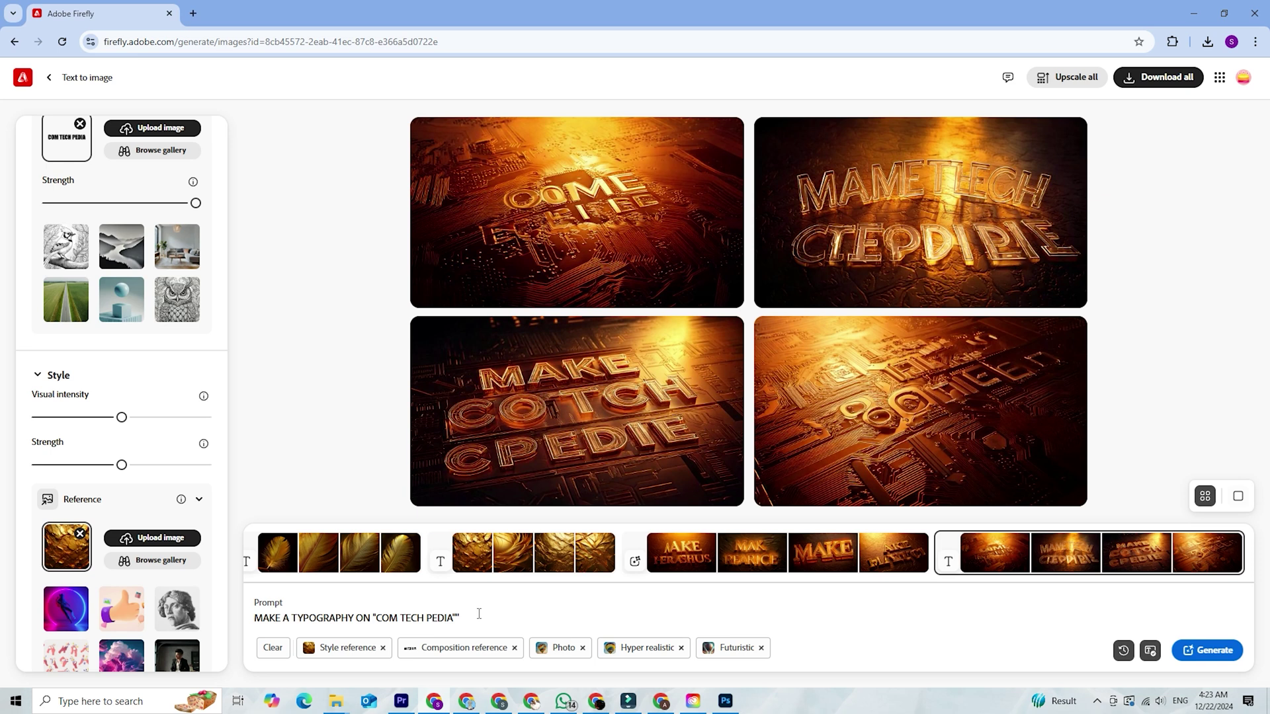
# Replace the prompt with 'TYPOGRAPHY' and push the Style visual intensity and strength sliders to maximum
pyautogui.moveTo(504, 614); pyautogui.dragTo(262, 615)
pyautogui.press('BackSpace')
pyautogui.press('BackSpace')
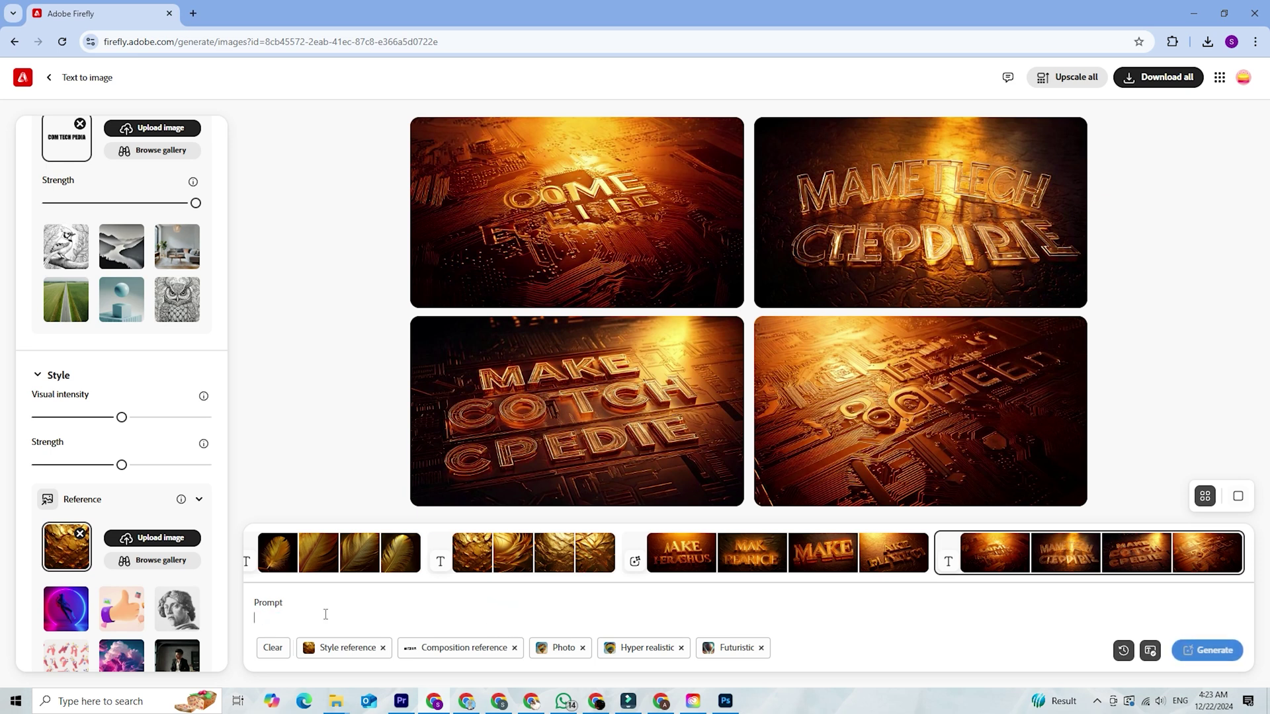
pyautogui.click(319, 615)
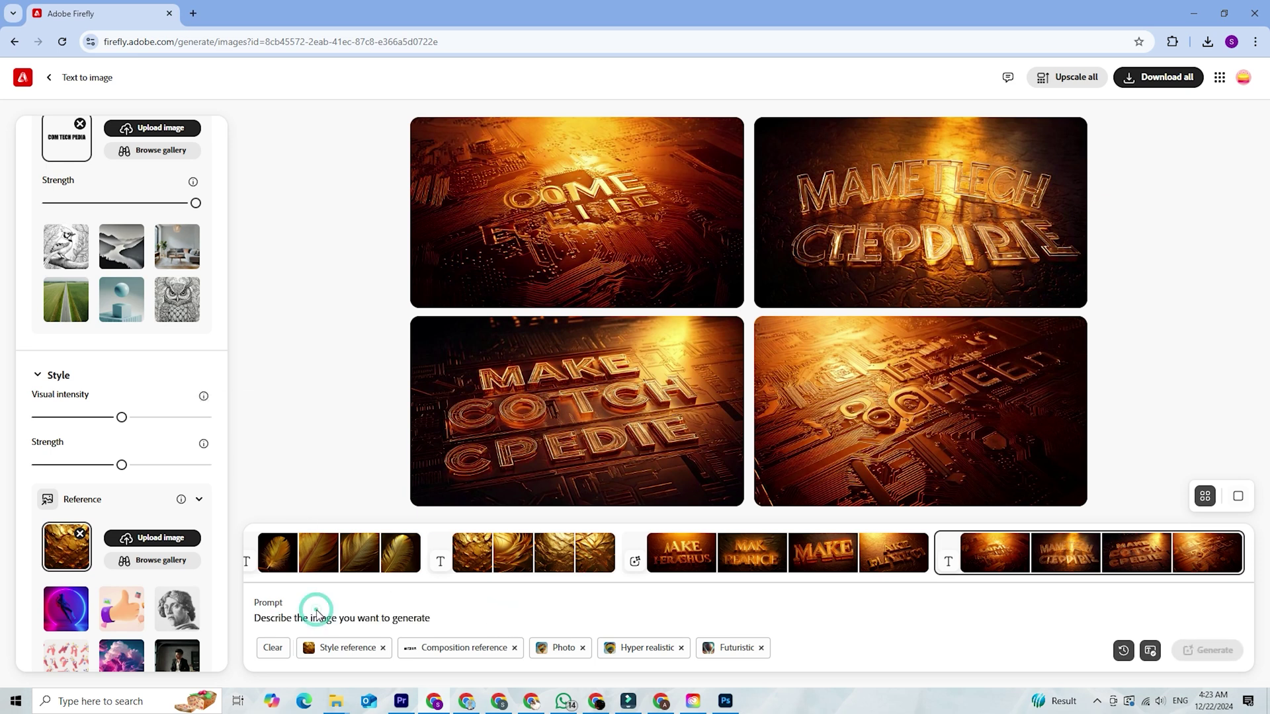
pyautogui.write('T')
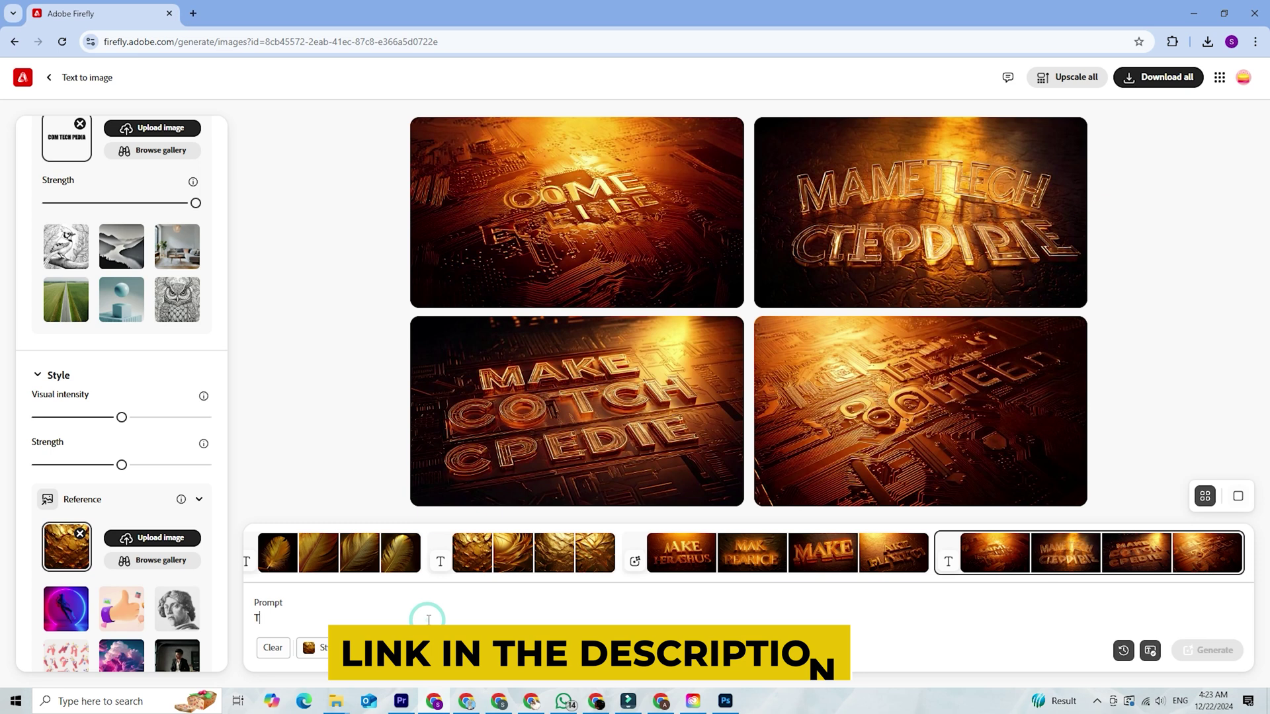
pyautogui.write('YPOGRAP')
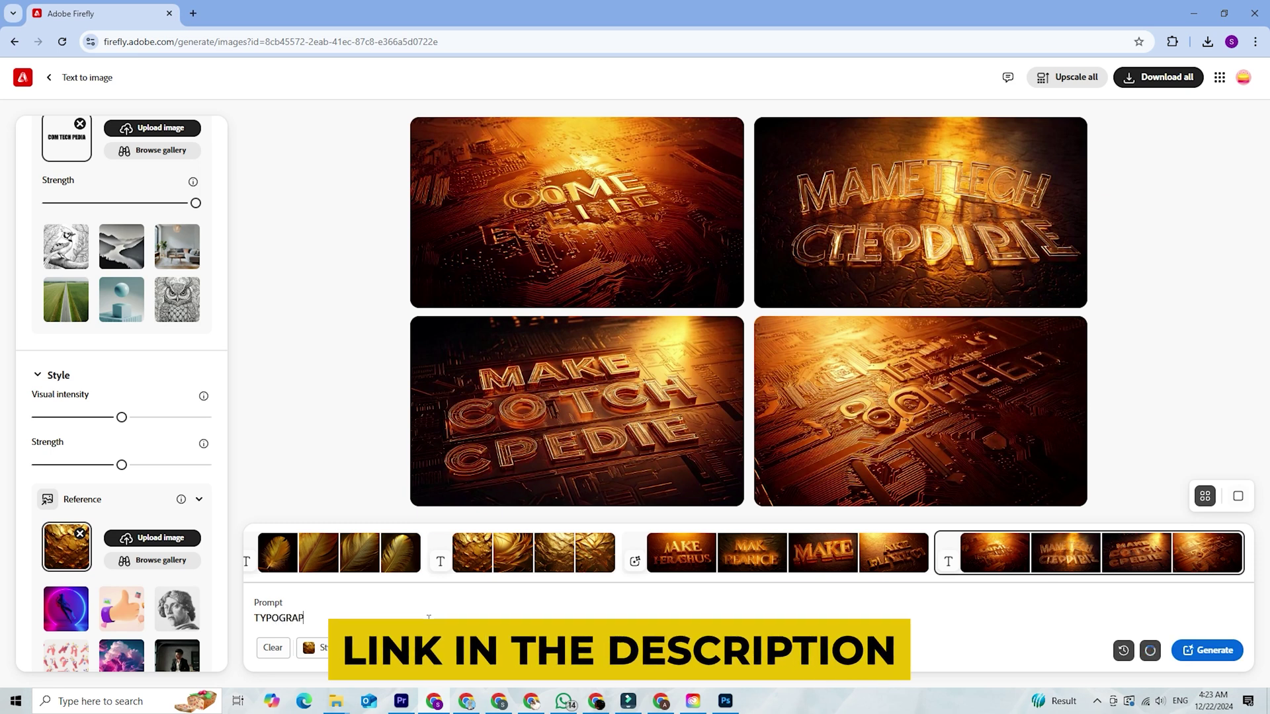
pyautogui.write('HY')
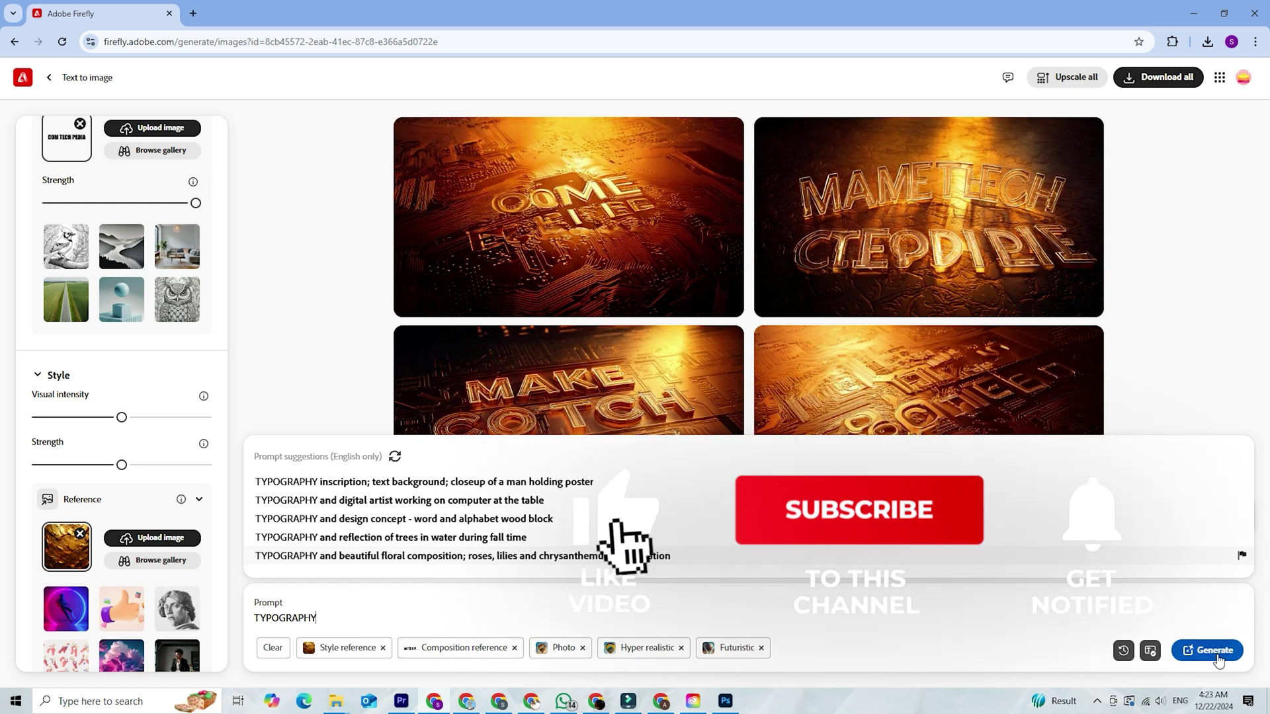
pyautogui.click(123, 465)
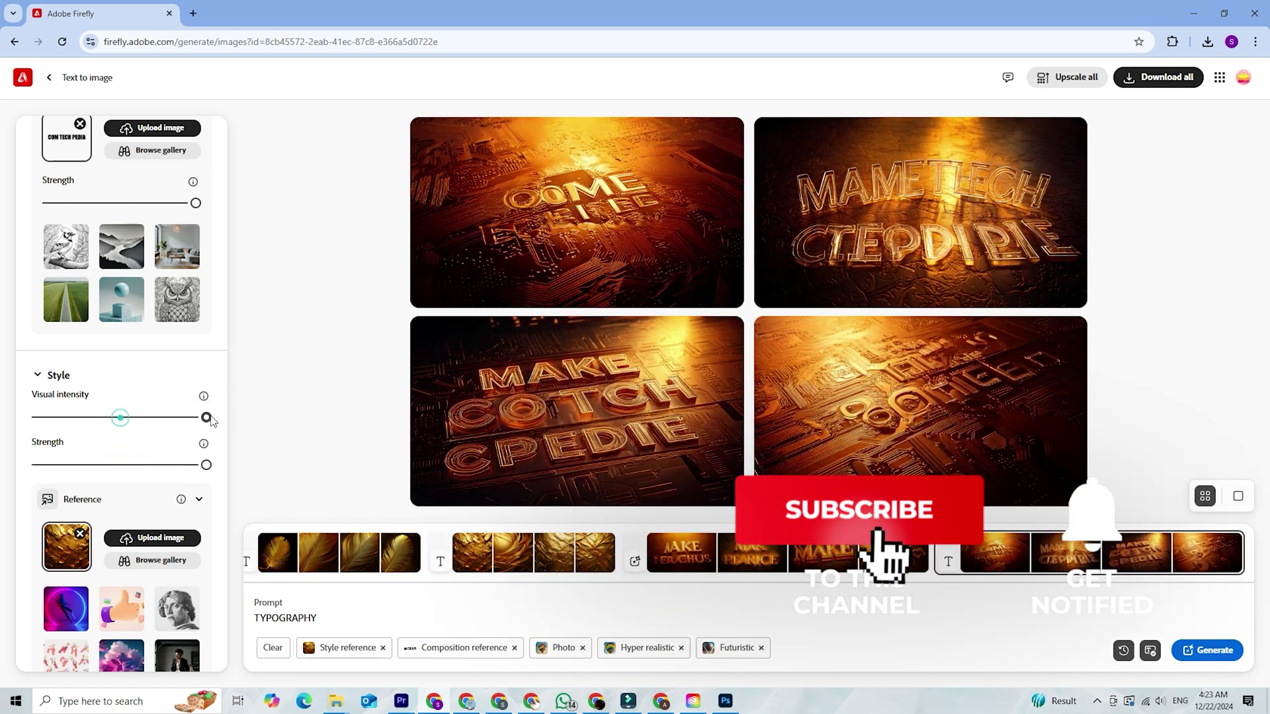
pyautogui.scroll(-1, 177, 430)
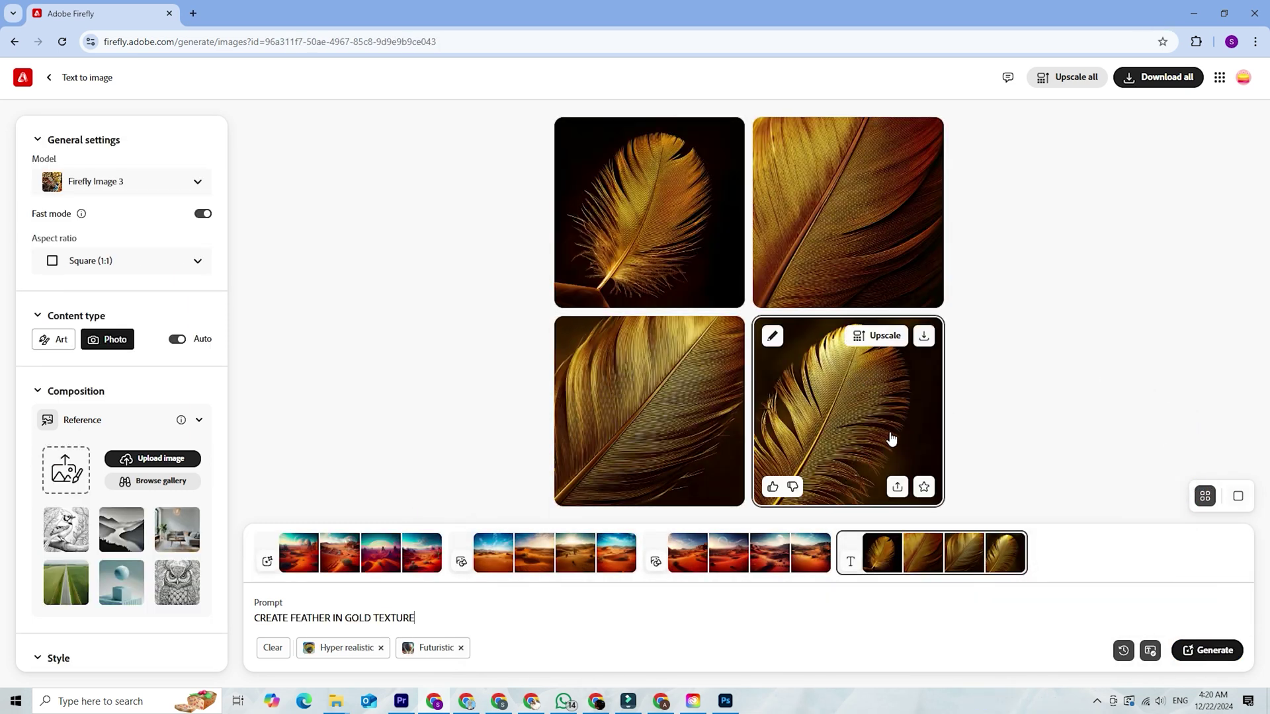
# Overwrite the prompt 'CREATE FEATHER IN GOLD TEXTURE' with 'CREATE GOLD TEXTURE'
pyautogui.moveTo(420, 617); pyautogui.dragTo(227, 613)
pyautogui.write('C')
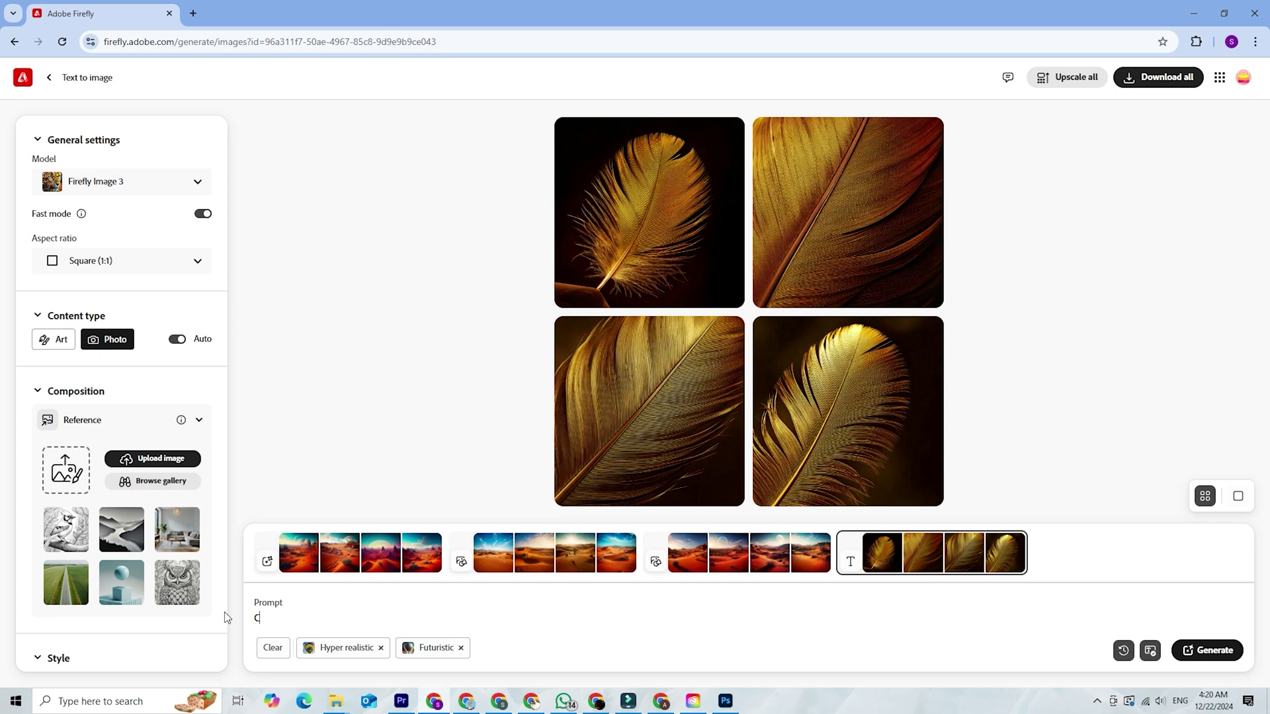
pyautogui.write('REATE GOLOD')
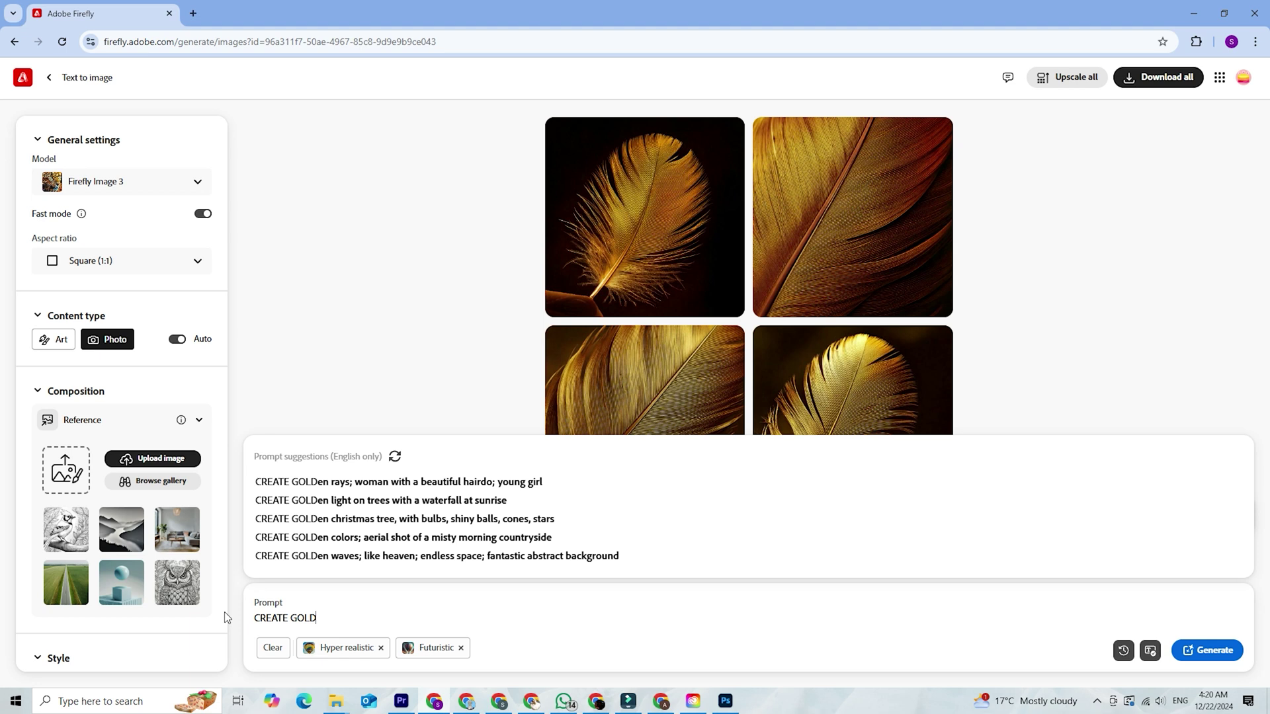
pyautogui.write('TEXTURE')
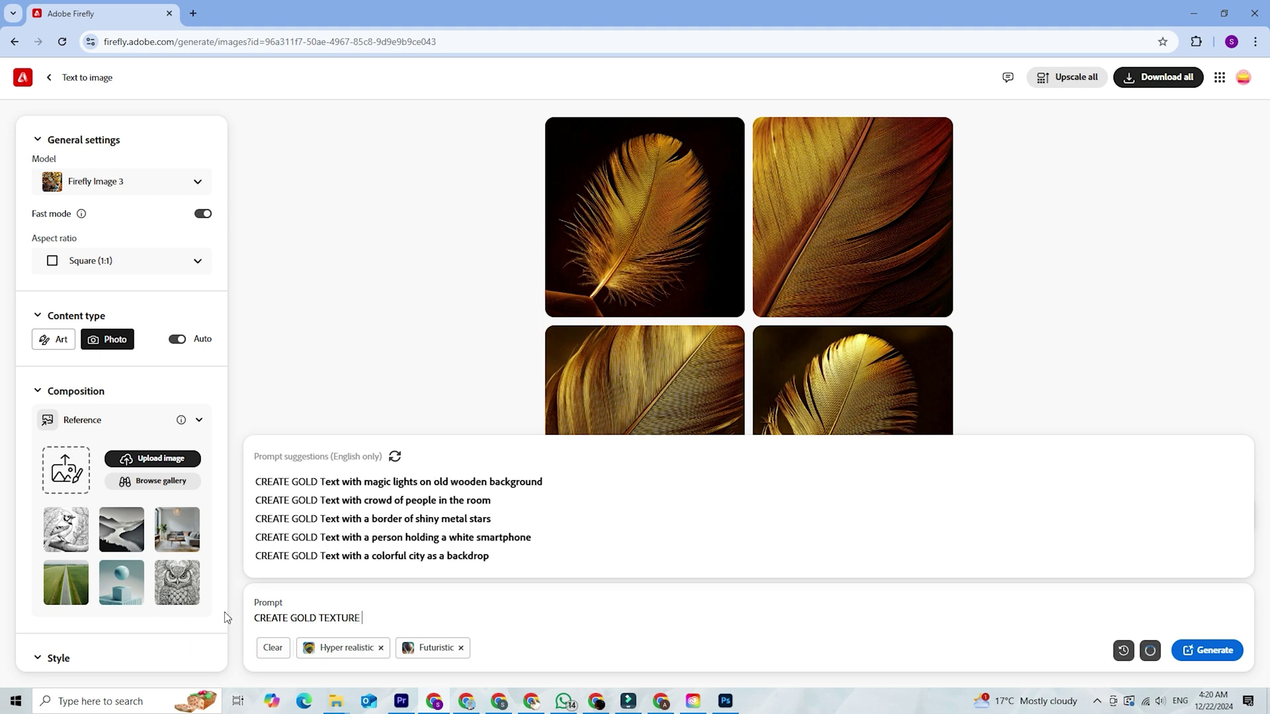